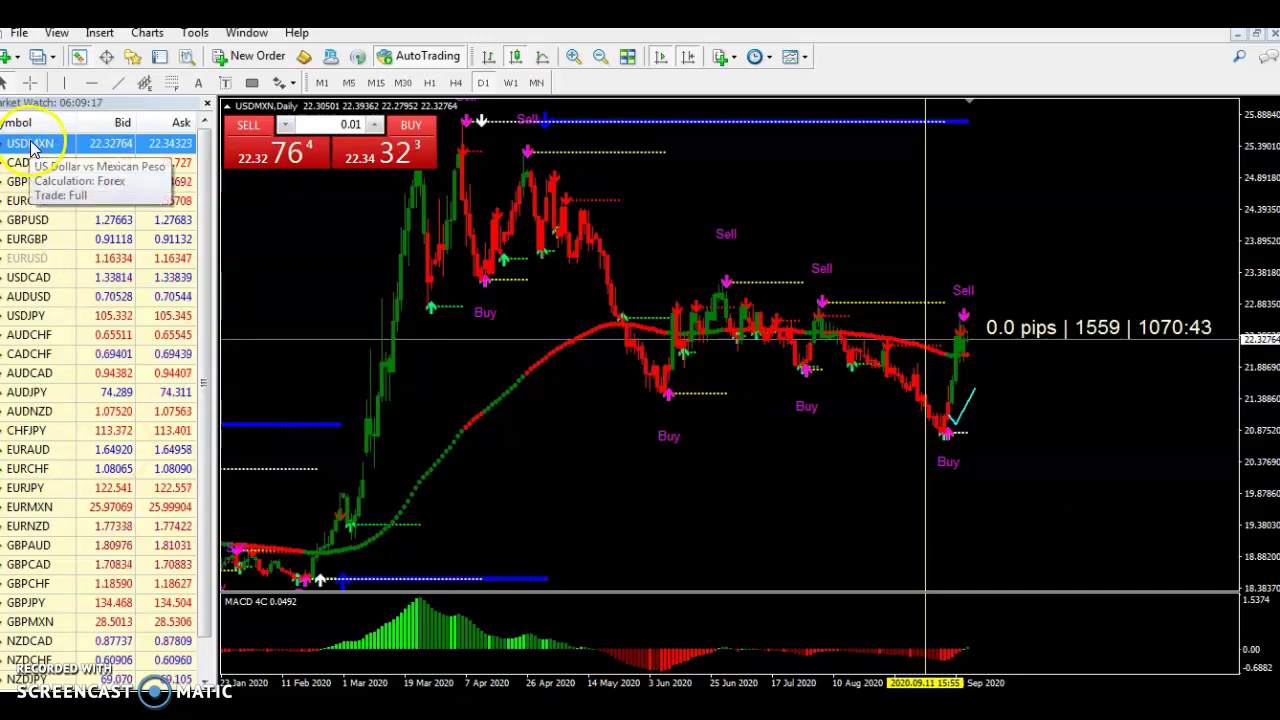
- Show USDMXN on H4 and rescale and zoom the view onto the June–September candles
click(425, 405)
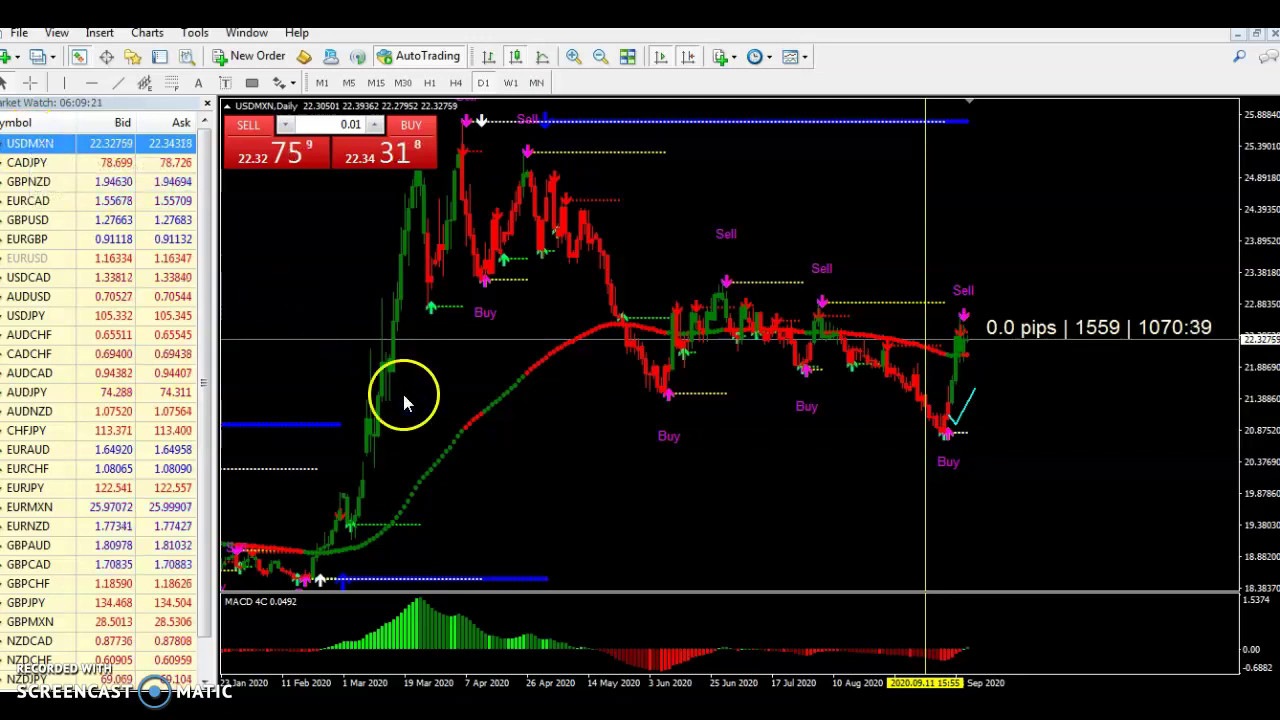
click(456, 84)
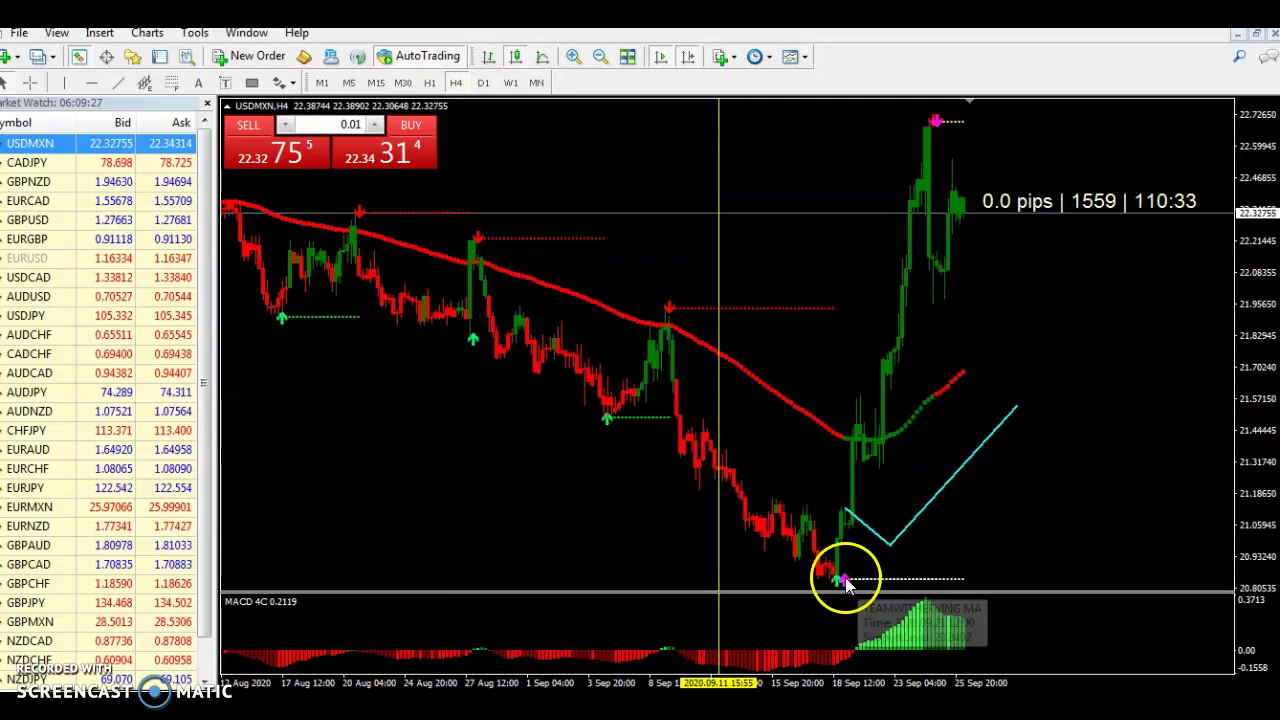
mouse_move(843, 512)
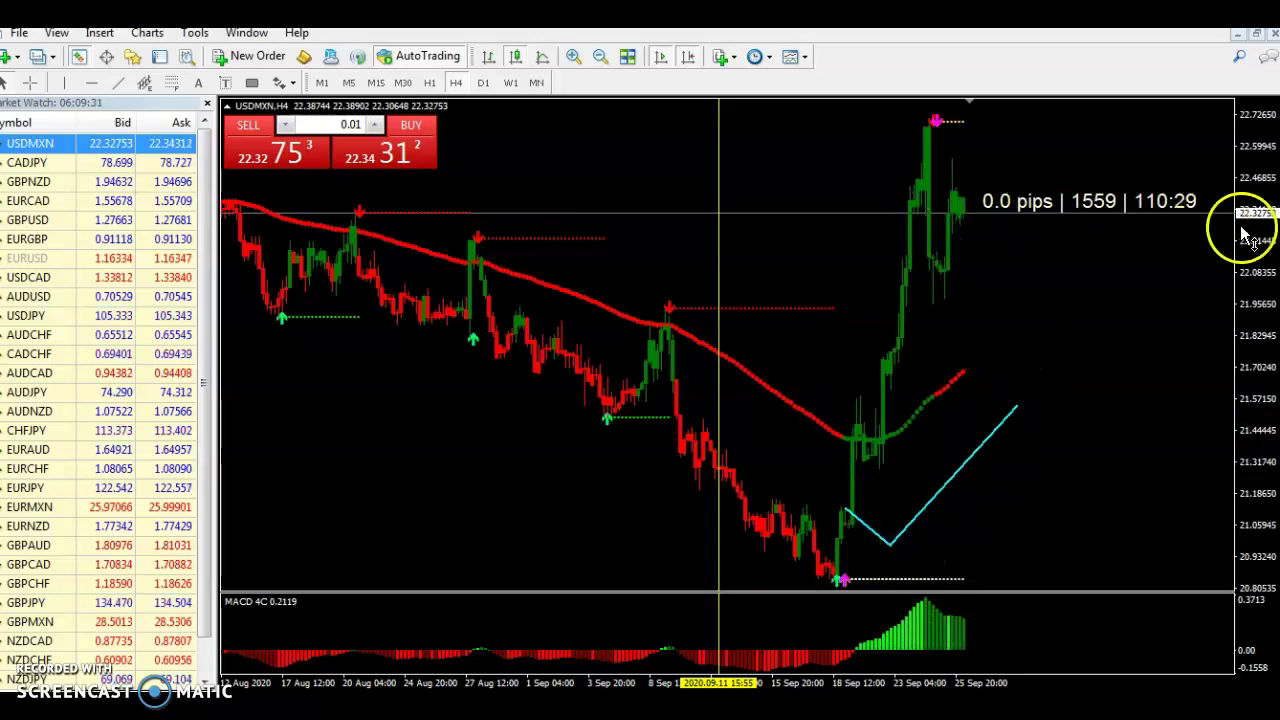
drag(1246, 214, 1258, 400)
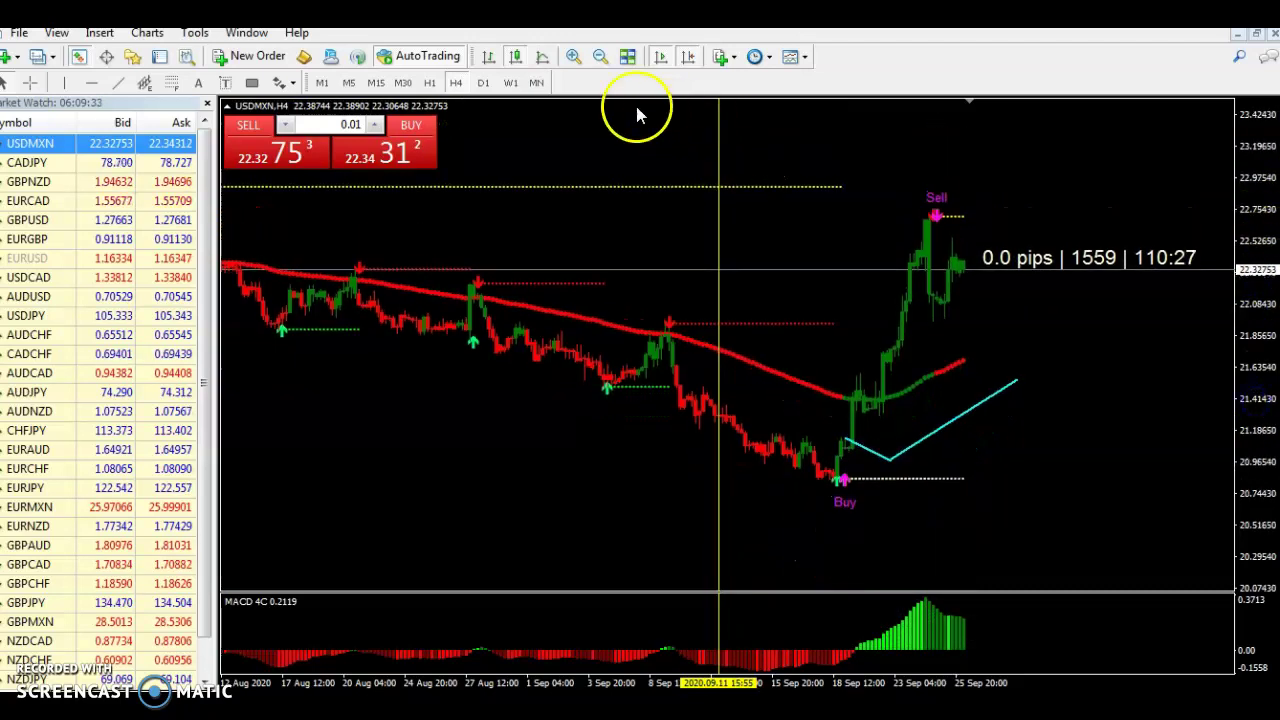
click(599, 57)
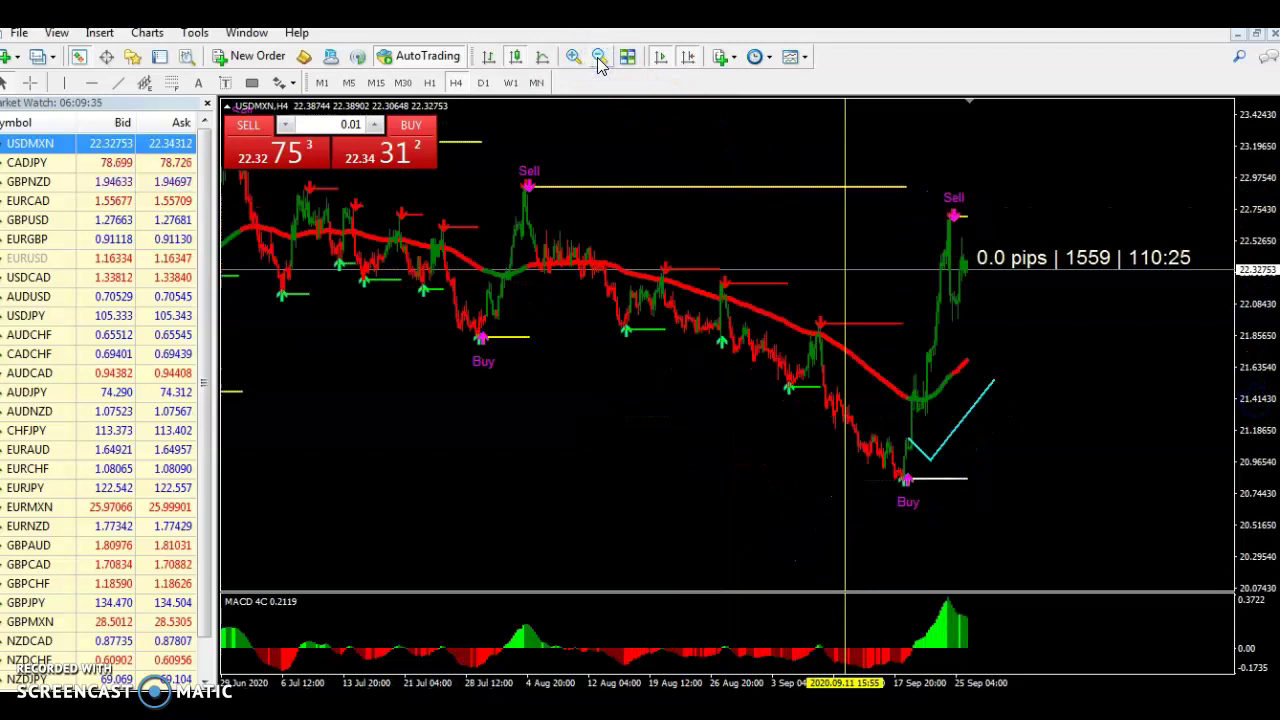
click(599, 61)
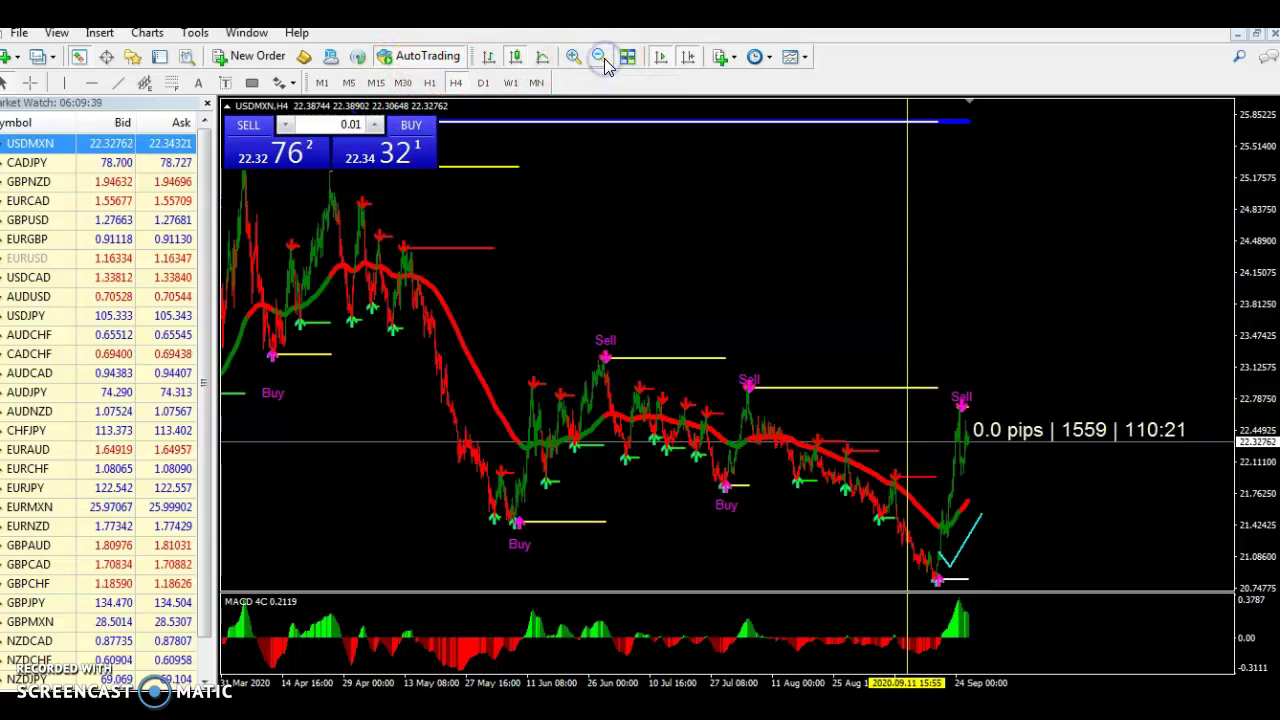
click(574, 58)
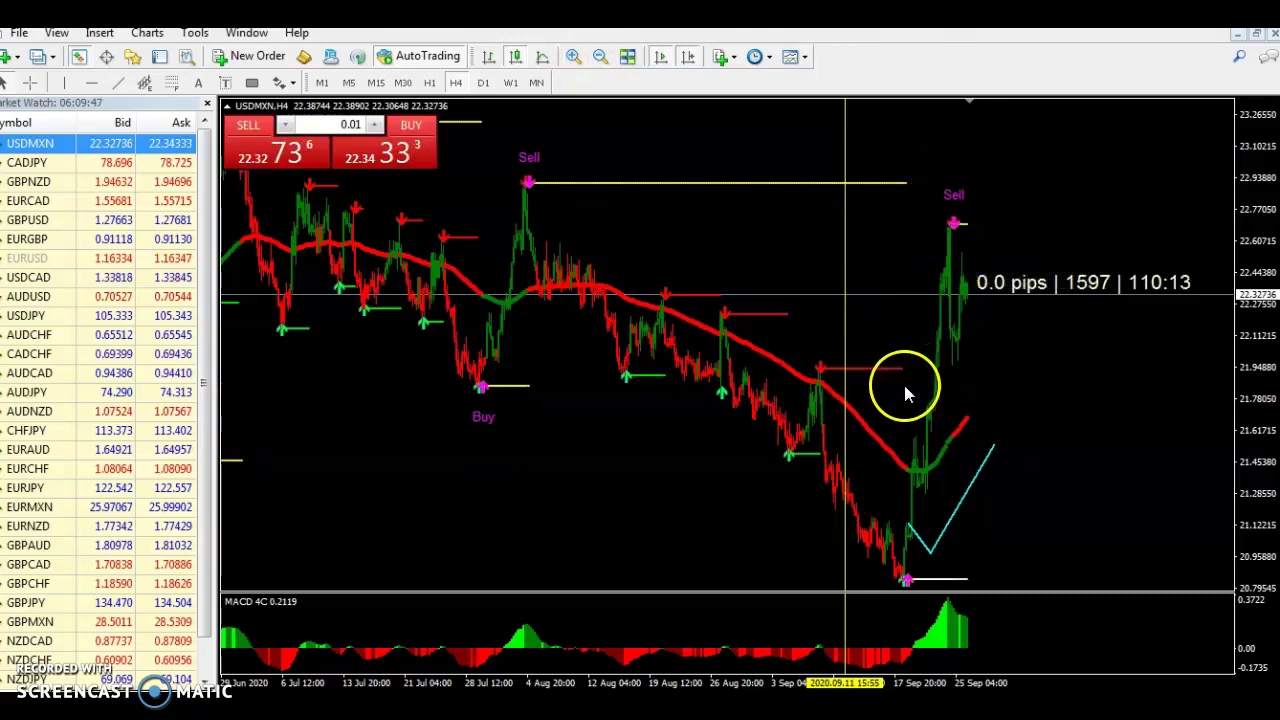
mouse_move(966, 412)
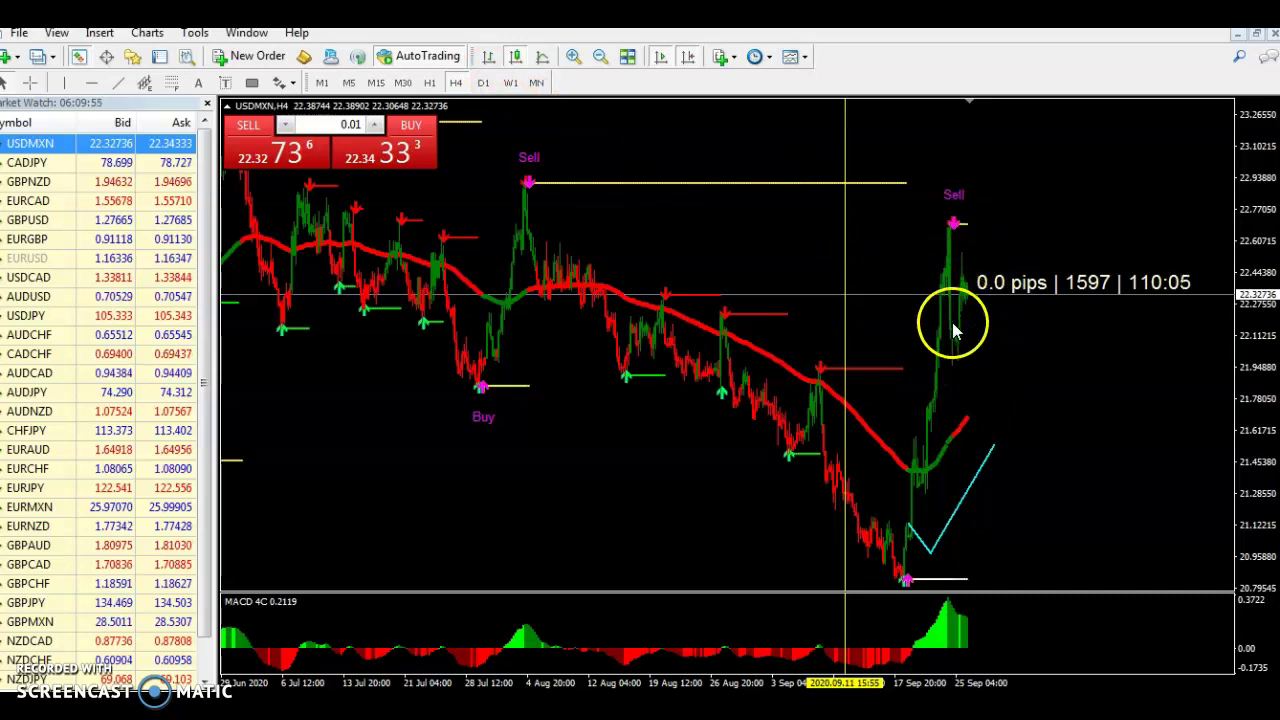
- Show the USDMXN chart on H1, covering early to late September
click(429, 82)
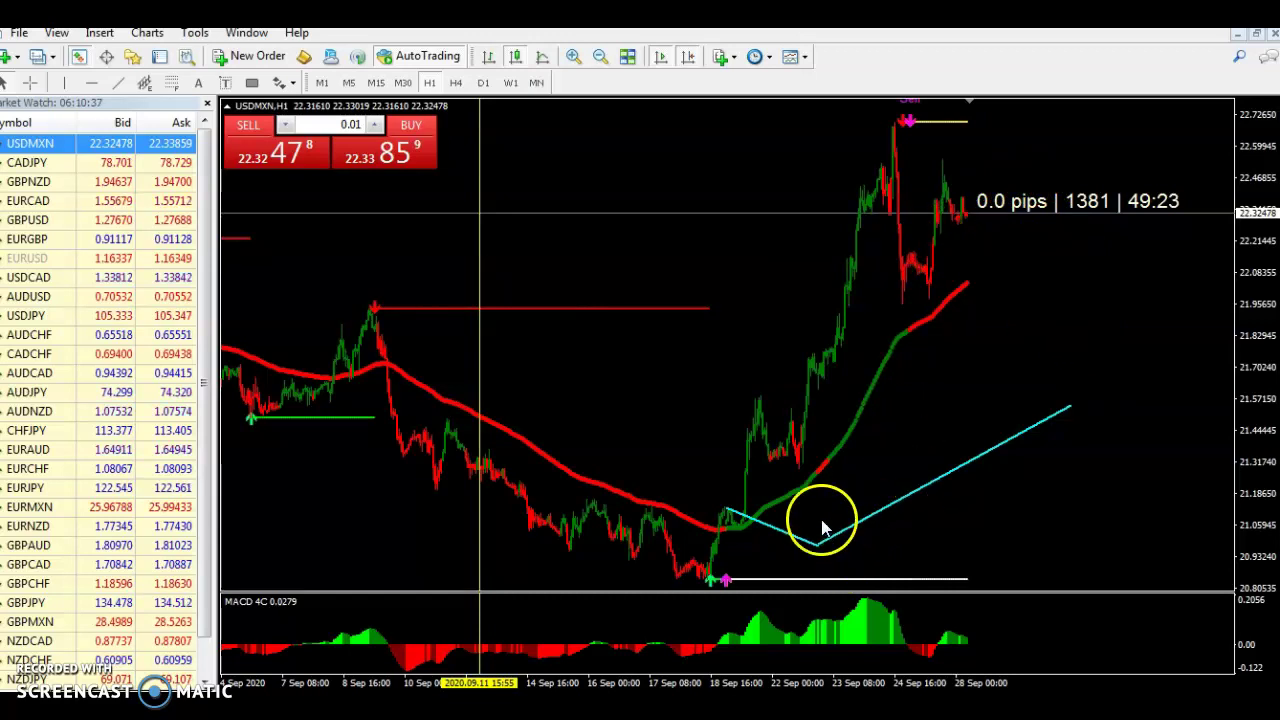
- Drag the cyan trendlines beside the latest USDMXN candles, forming an up-then-down zigzag
click(777, 531)
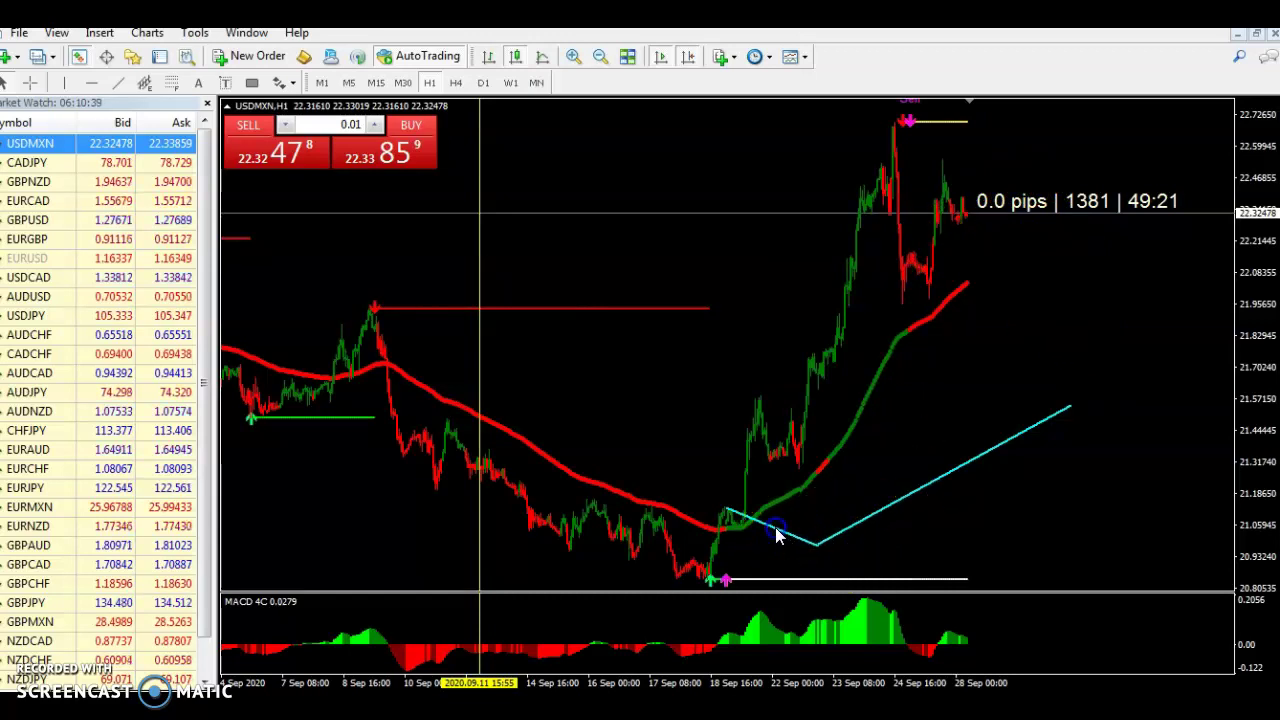
drag(774, 533, 1013, 176)
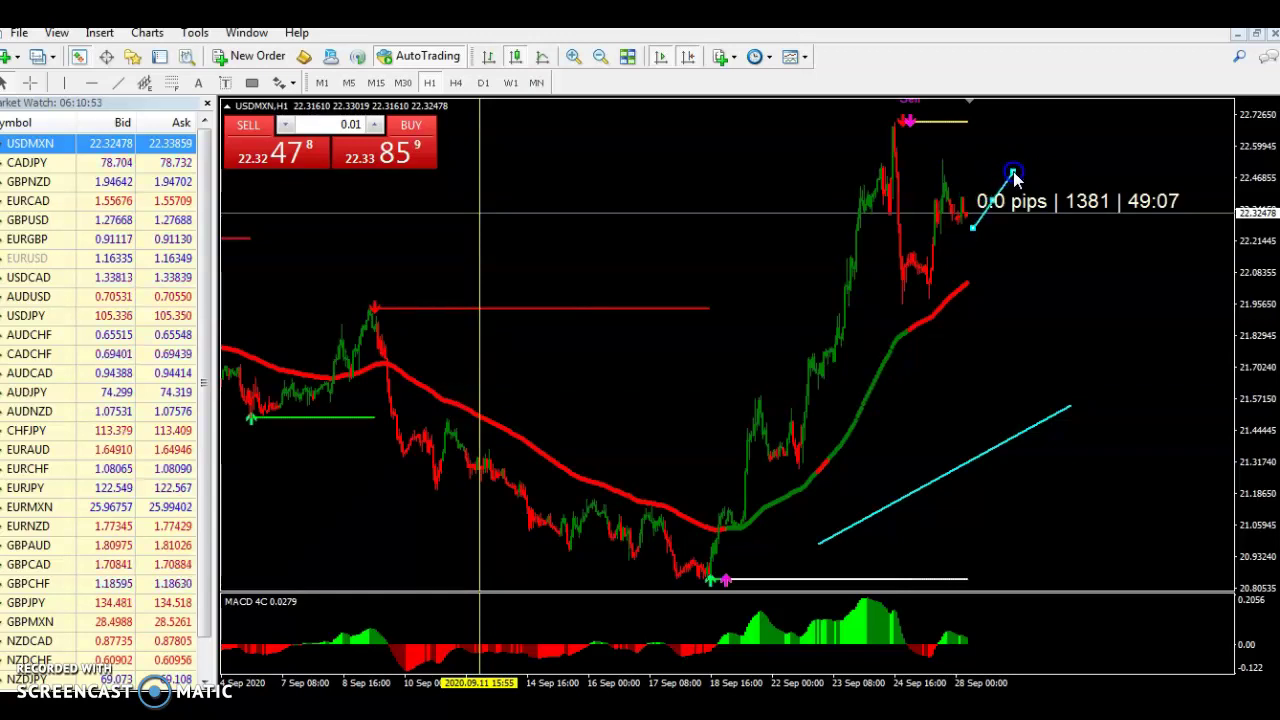
click(963, 184)
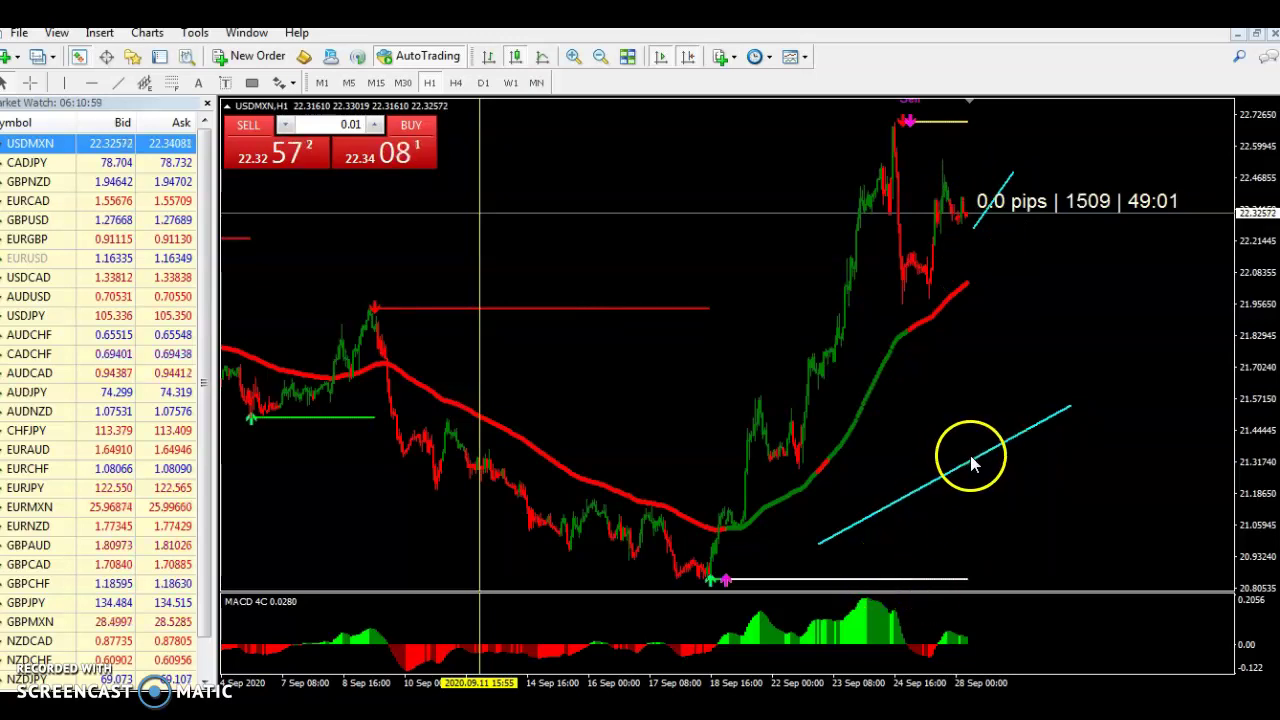
drag(1068, 407, 1020, 178)
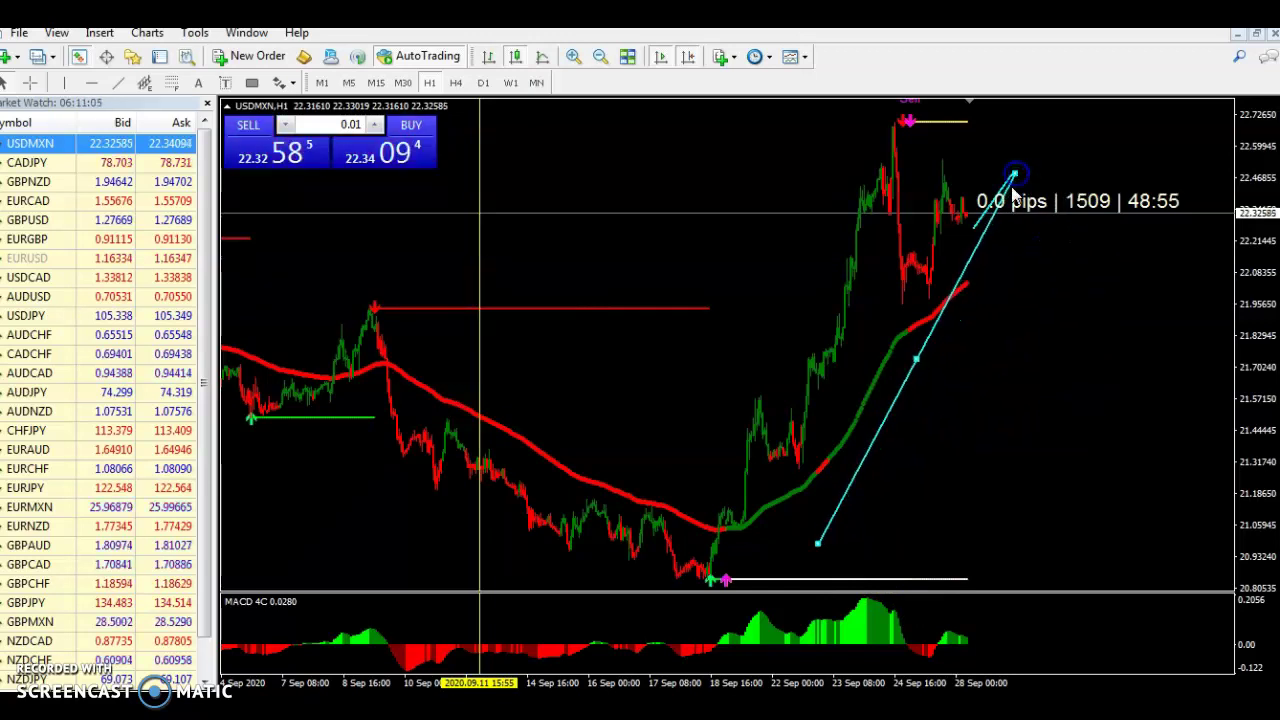
drag(818, 543, 1093, 348)
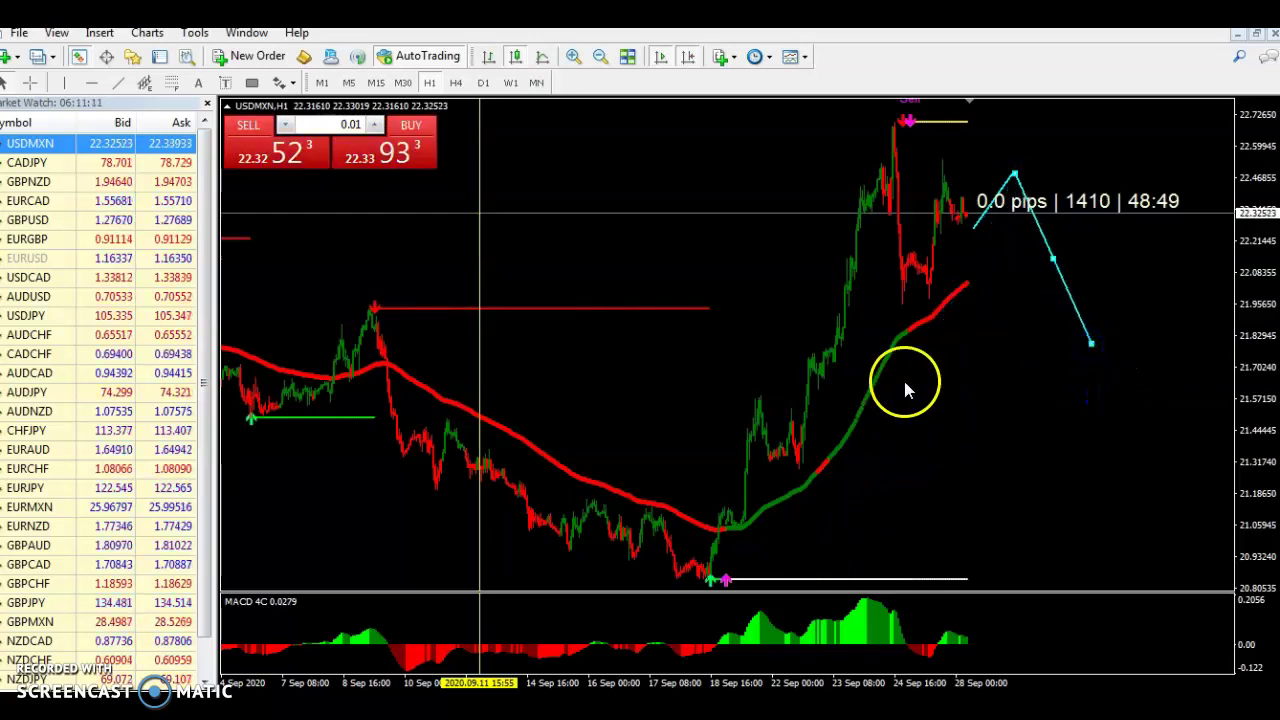
double_click(1055, 260)
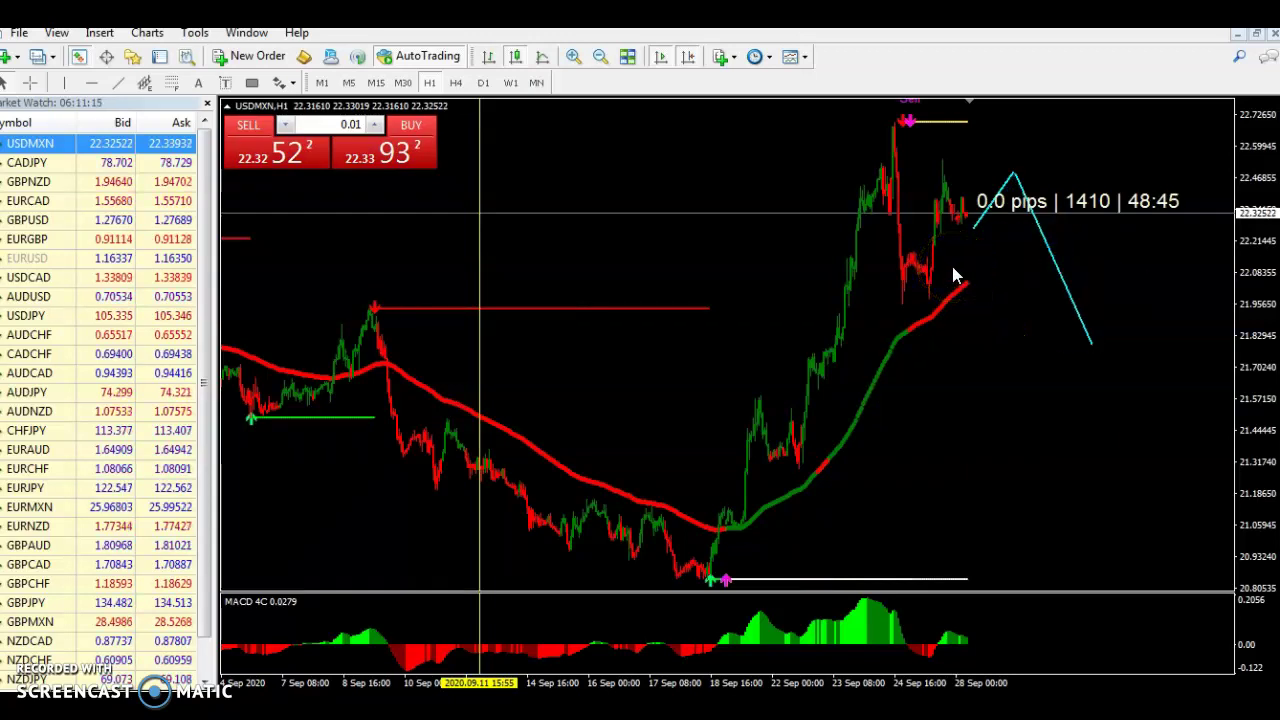
drag(1258, 275, 1260, 335)
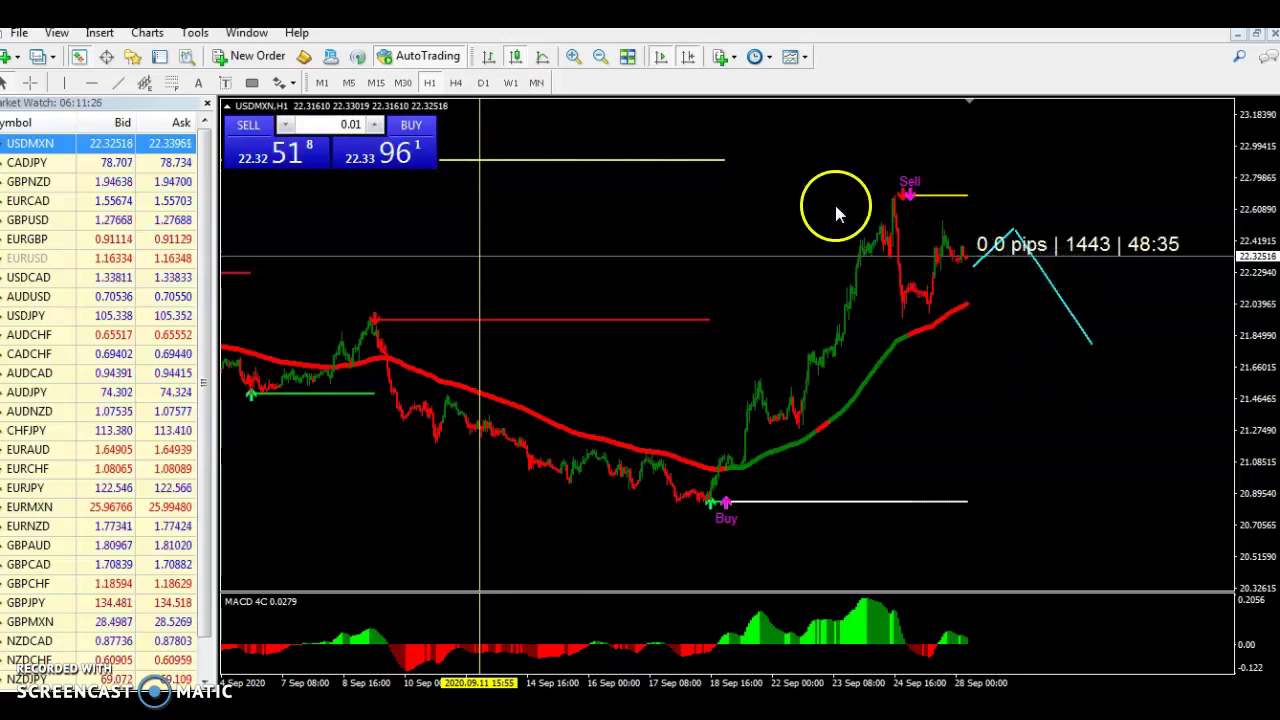
- Pick the Trendline tool, then bring up the CADJPY chart from Market Watch
click(110, 86)
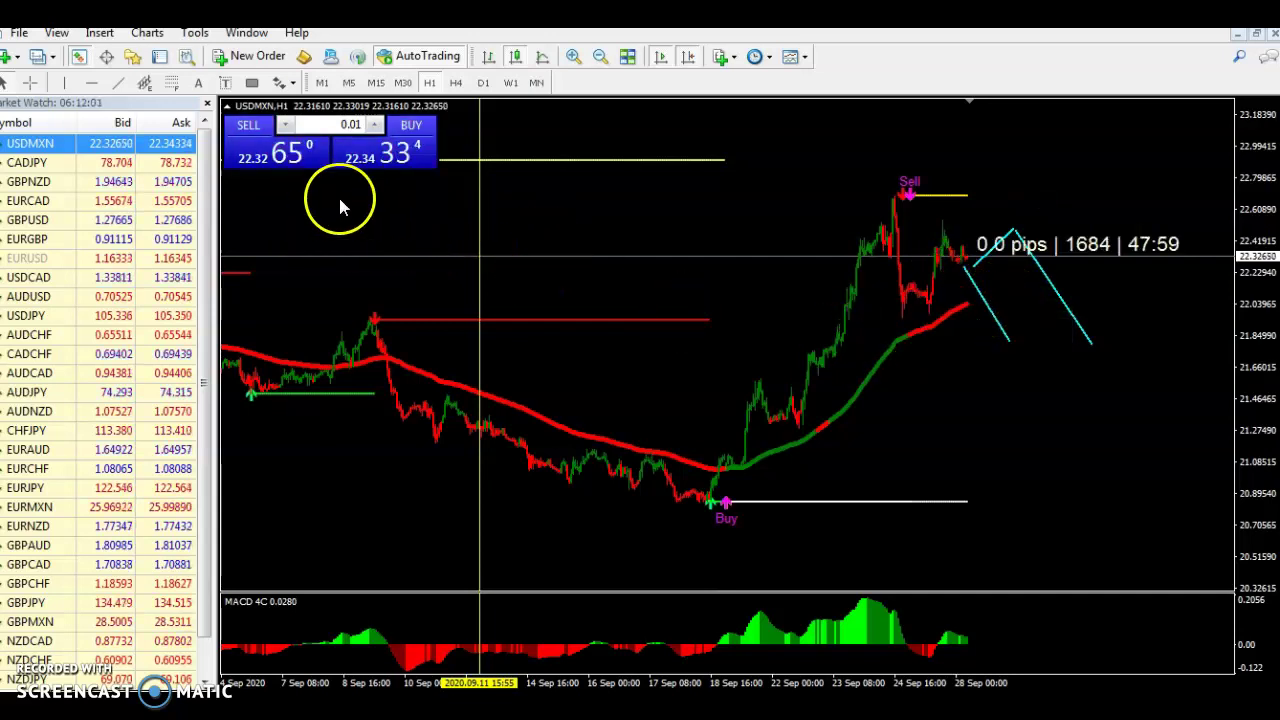
click(18, 164)
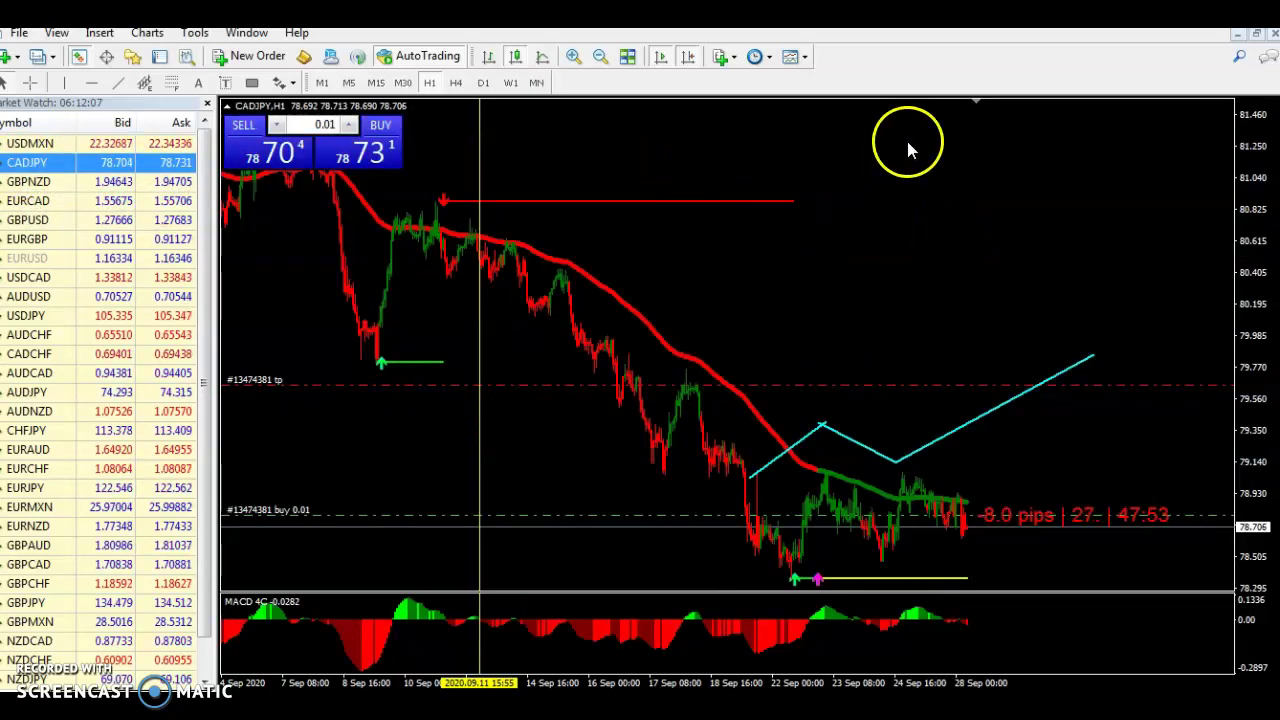
- Show CADJPY on H4 and rescale the price axis to fit the candles
click(455, 83)
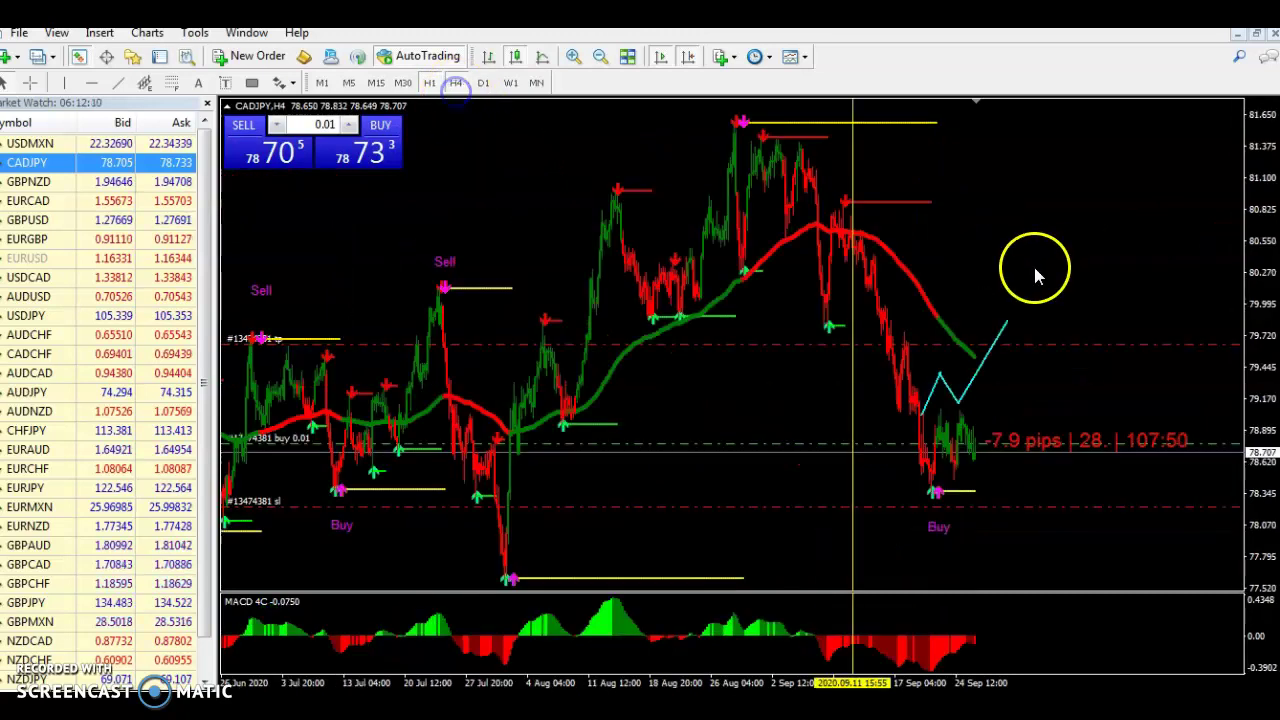
drag(1272, 193, 1270, 625)
mouse_move(1257, 200)
mouse_down()
mouse_move(1255, 318)
mouse_move(1247, 212)
mouse_up()
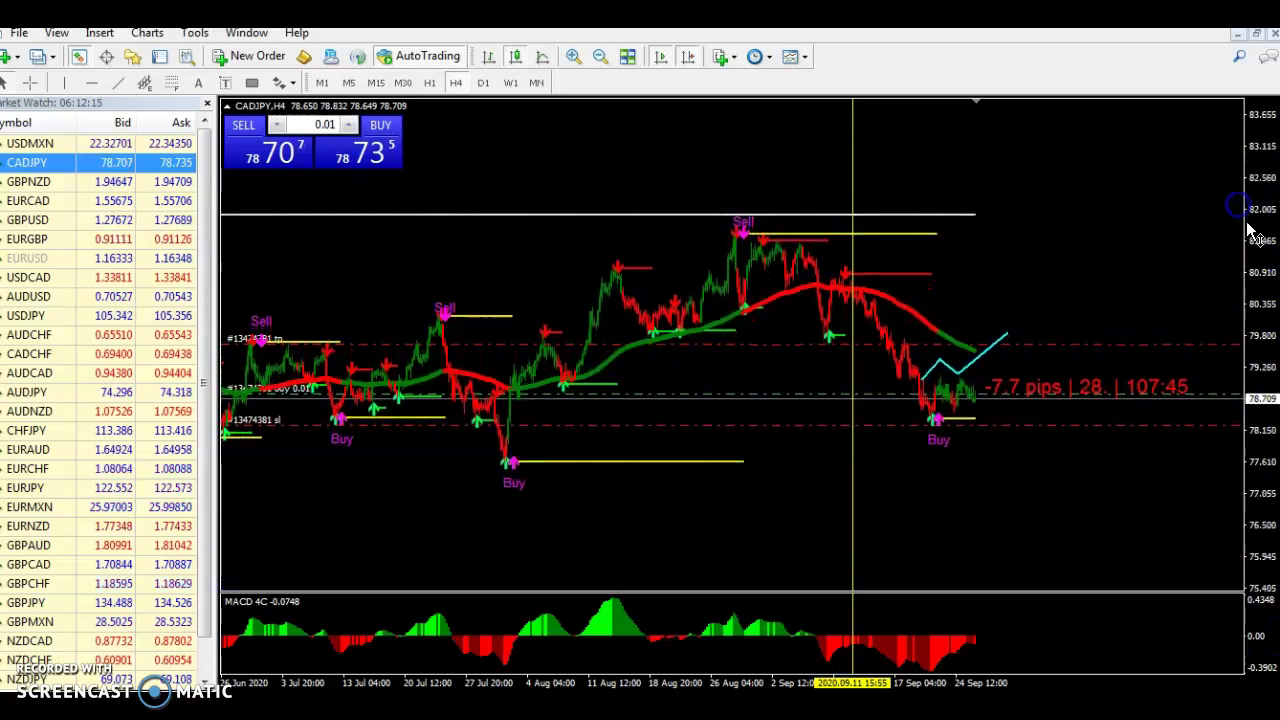
drag(1257, 457, 1262, 248)
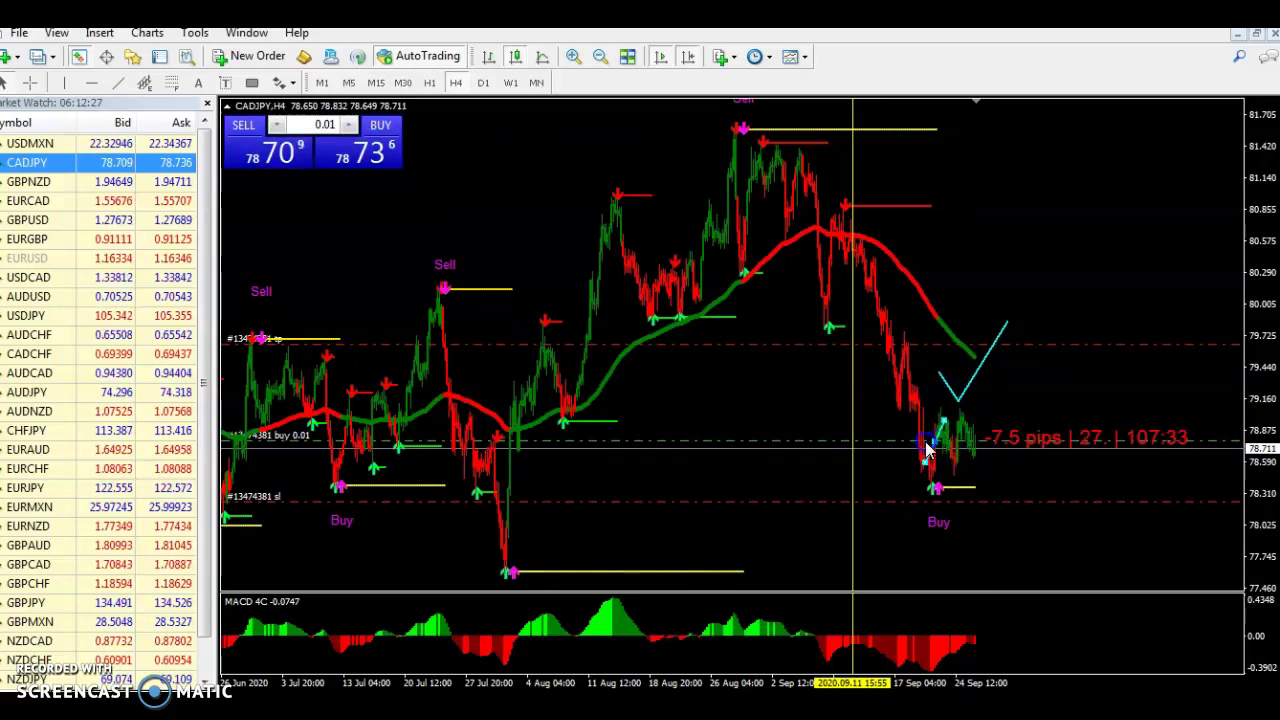
- Reshape the cyan zigzag so it rises from the latest Buy low
drag(938, 455, 952, 392)
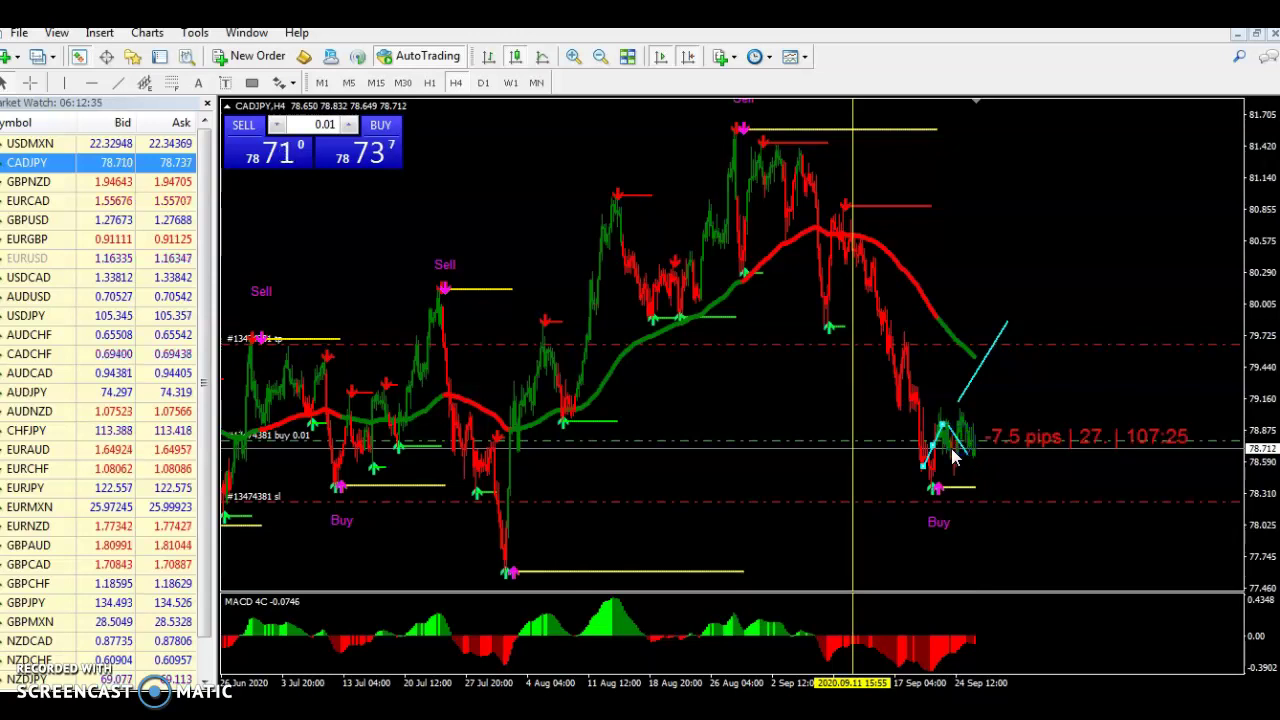
drag(950, 428, 980, 488)
mouse_move(1005, 400)
mouse_down()
mouse_move(1068, 375)
mouse_move(982, 371)
mouse_move(1002, 418)
mouse_up()
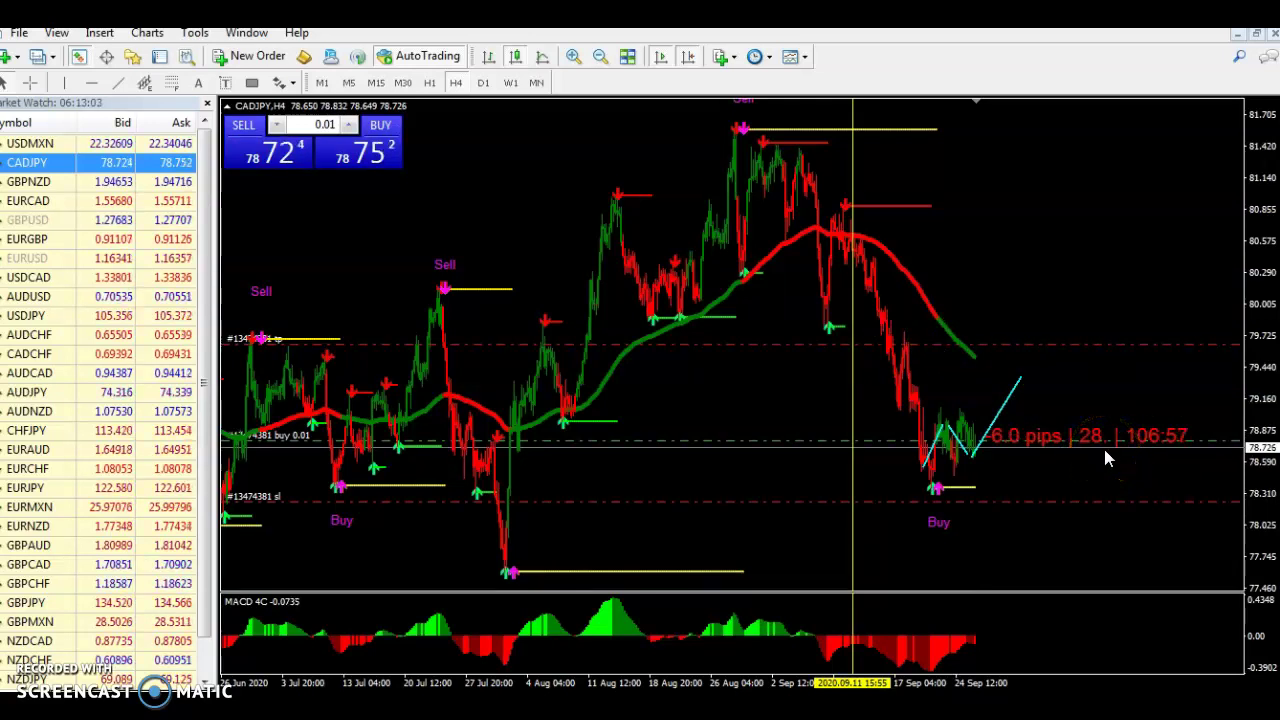
- Load GBPNZD from Market Watch into the chart window
click(29, 186)
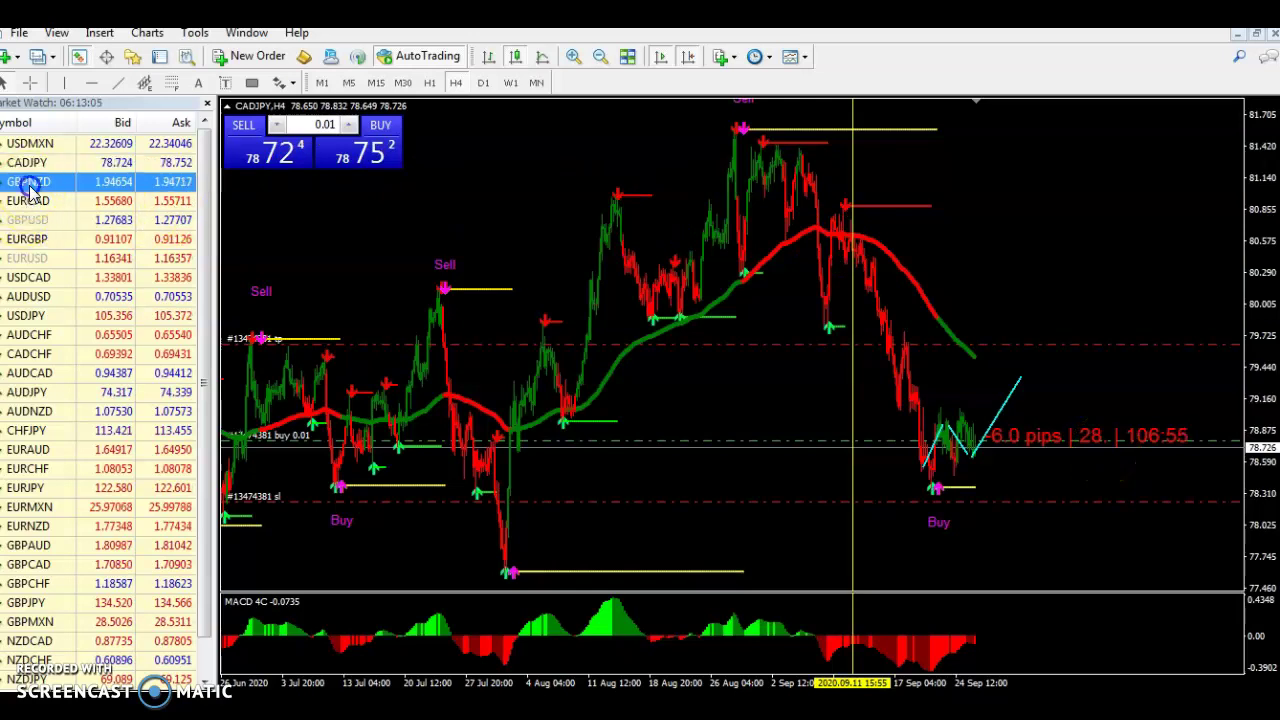
drag(29, 190, 350, 215)
click(475, 240)
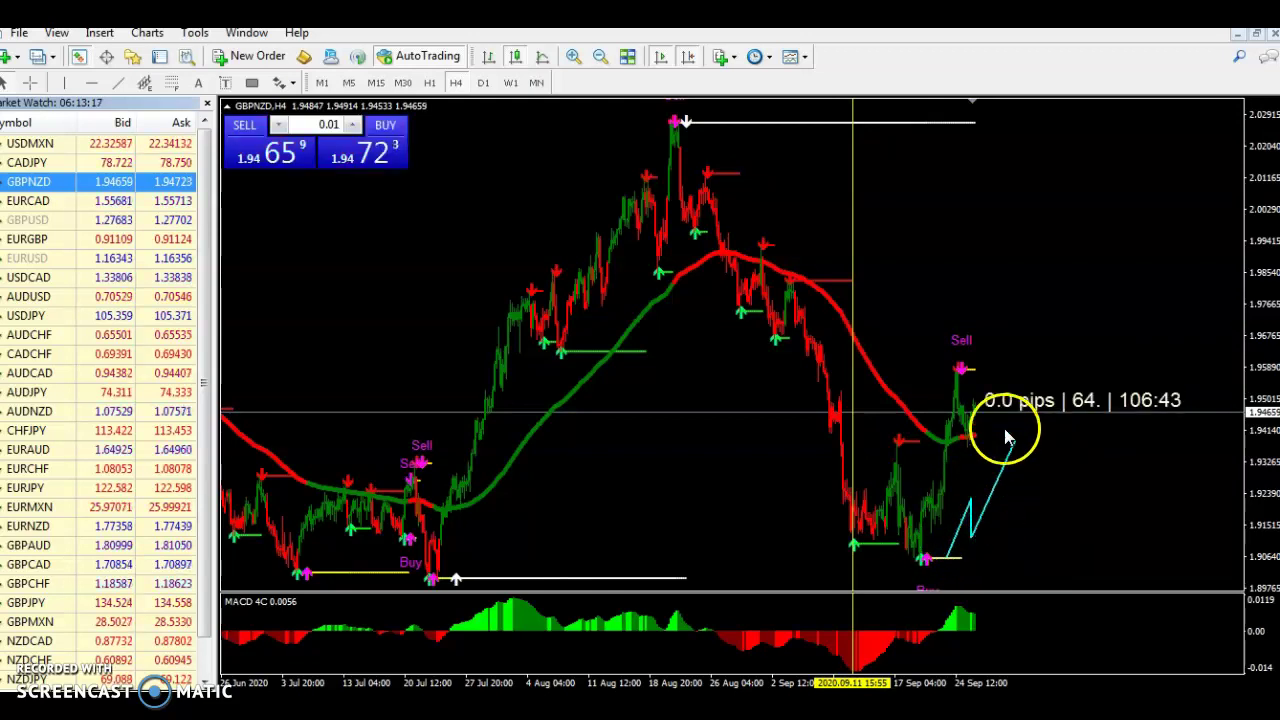
- Reshape the cyan zigzag from the latest Buy low and rescale the price axis
drag(1004, 428, 964, 508)
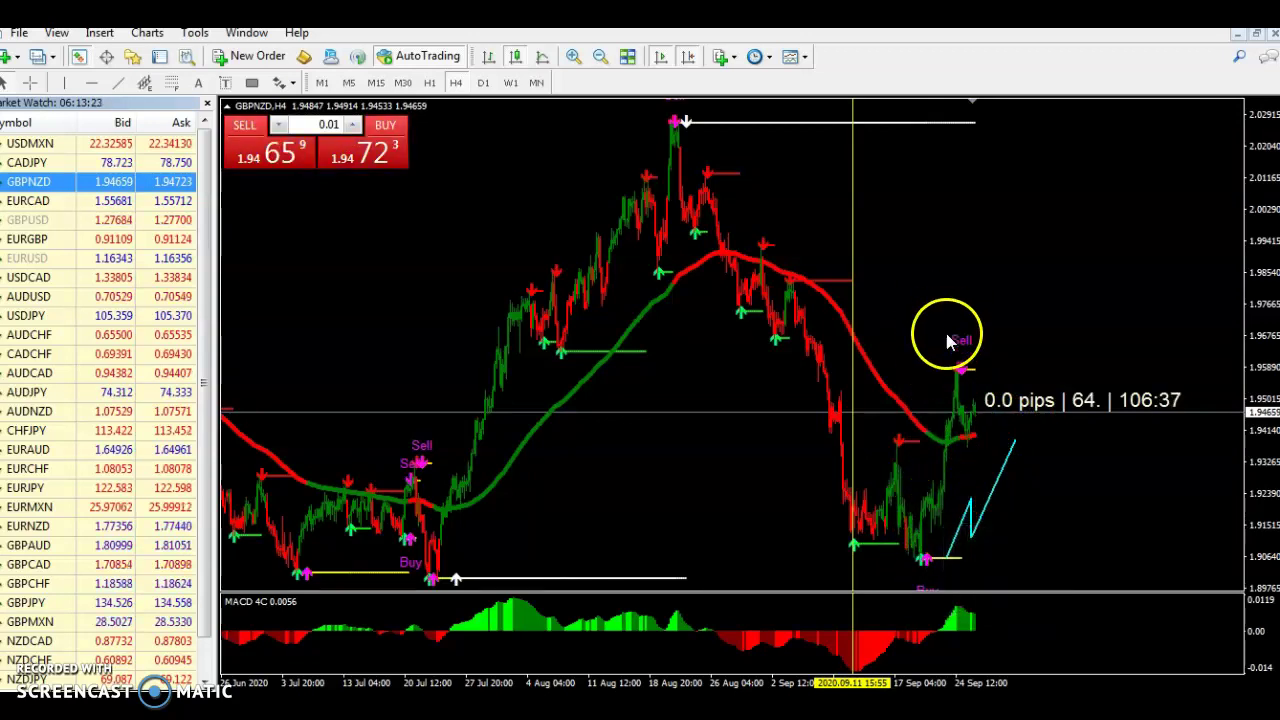
drag(1250, 240, 1262, 268)
drag(1013, 383, 1005, 462)
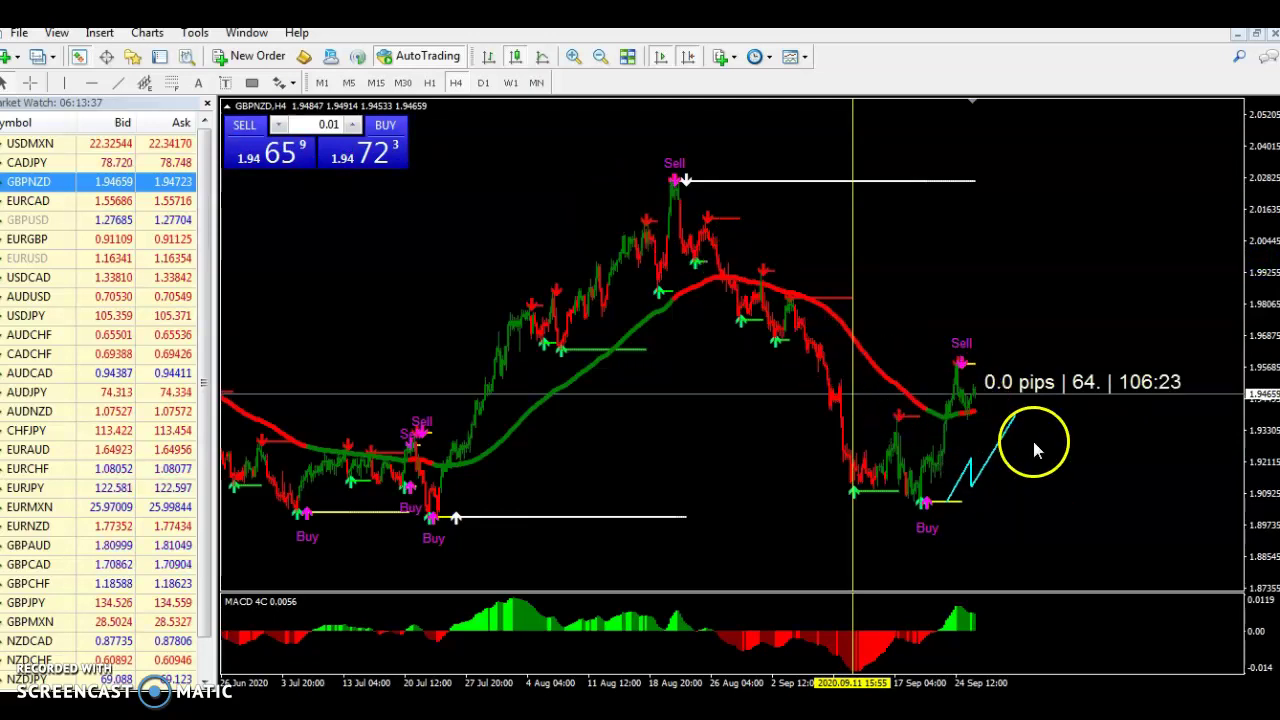
- Show GBPNZD on H1, move a cyan segment up-right and compress the price scale
click(430, 84)
mouse_move(1248, 470)
mouse_down()
mouse_move(1254, 394)
mouse_move(1262, 458)
mouse_move(1263, 447)
mouse_up()
click(860, 307)
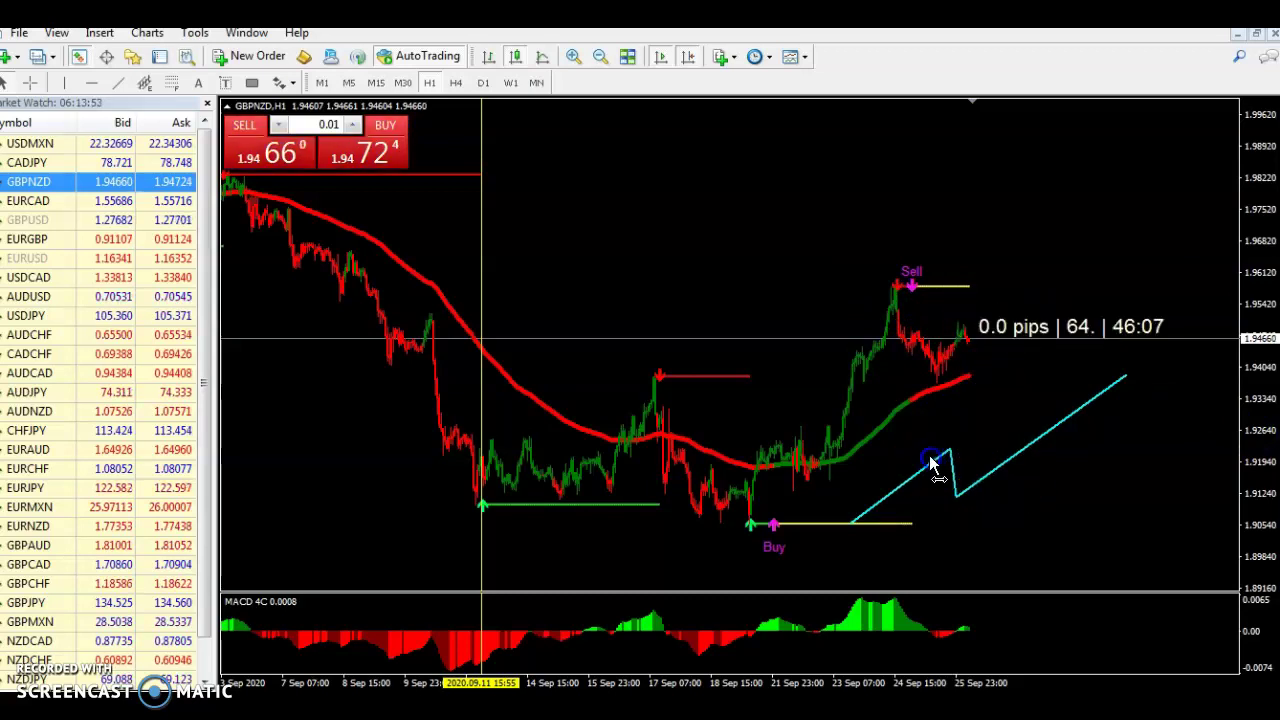
click(906, 482)
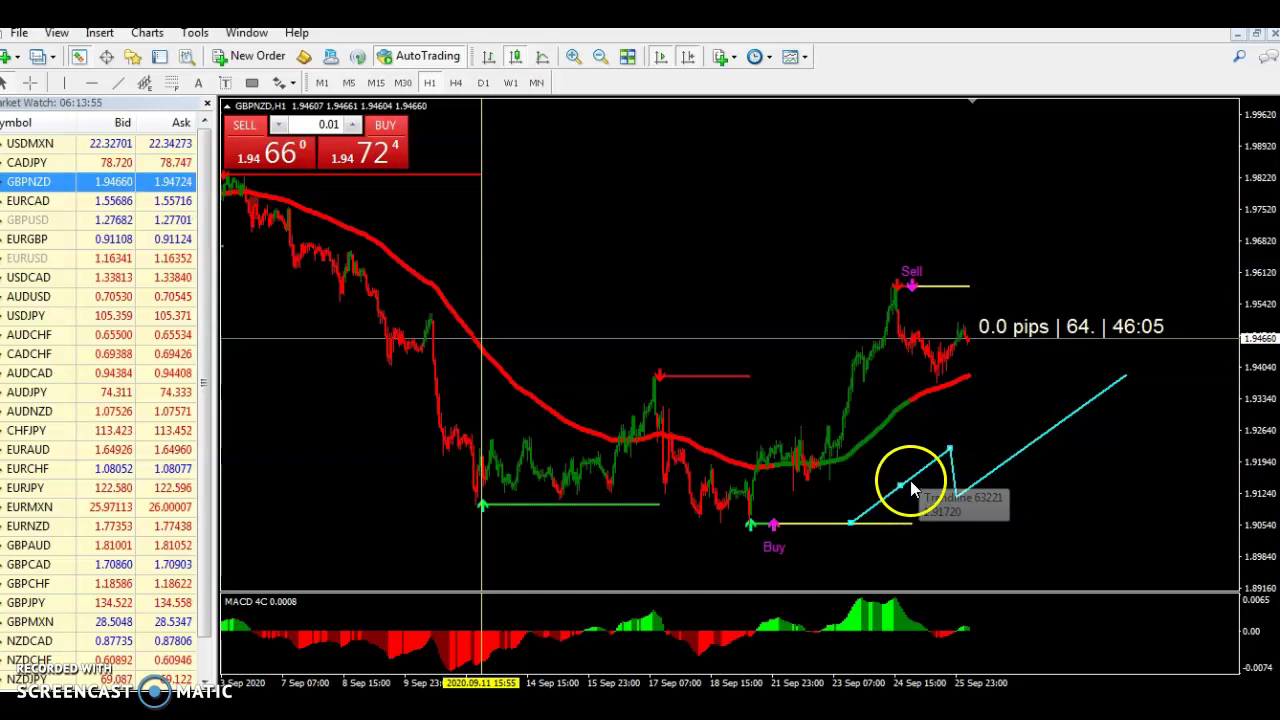
drag(903, 490, 1013, 360)
drag(1257, 277, 1208, 662)
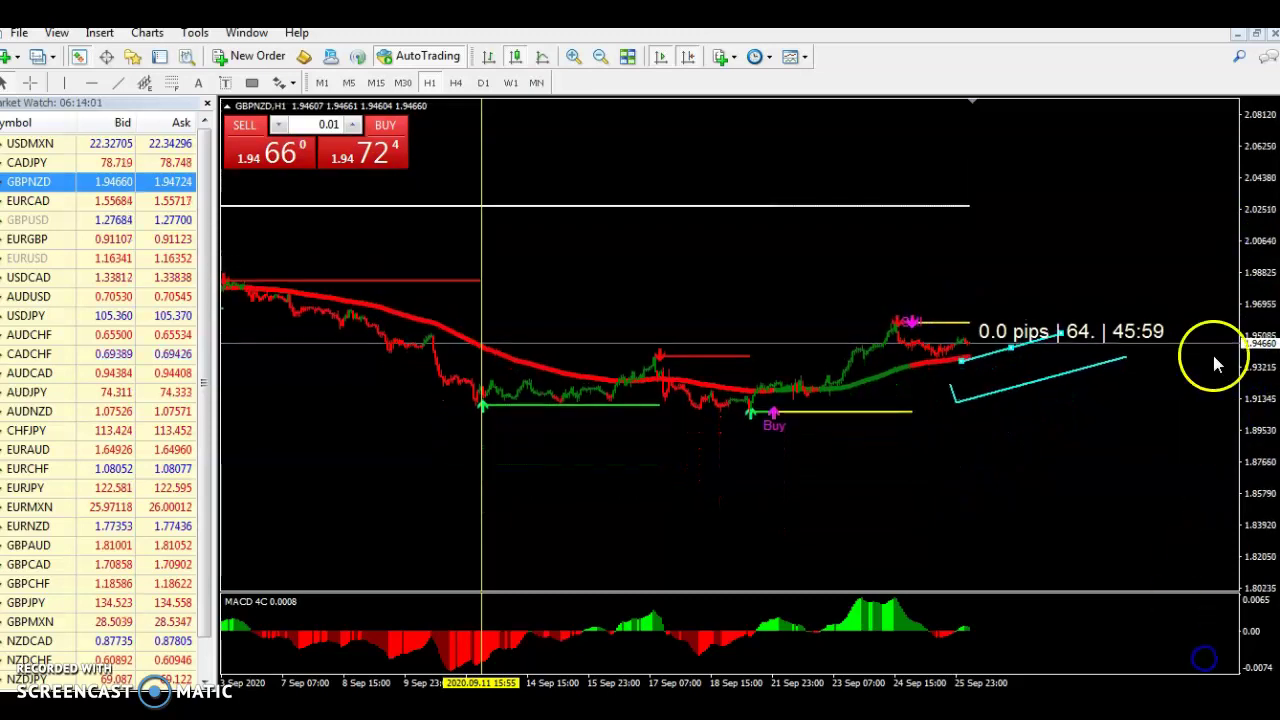
drag(1249, 194, 1264, 340)
- Reposition the cyan trendline endpoints so one leg drops down from the latest price
click(1024, 355)
drag(1019, 351, 1032, 306)
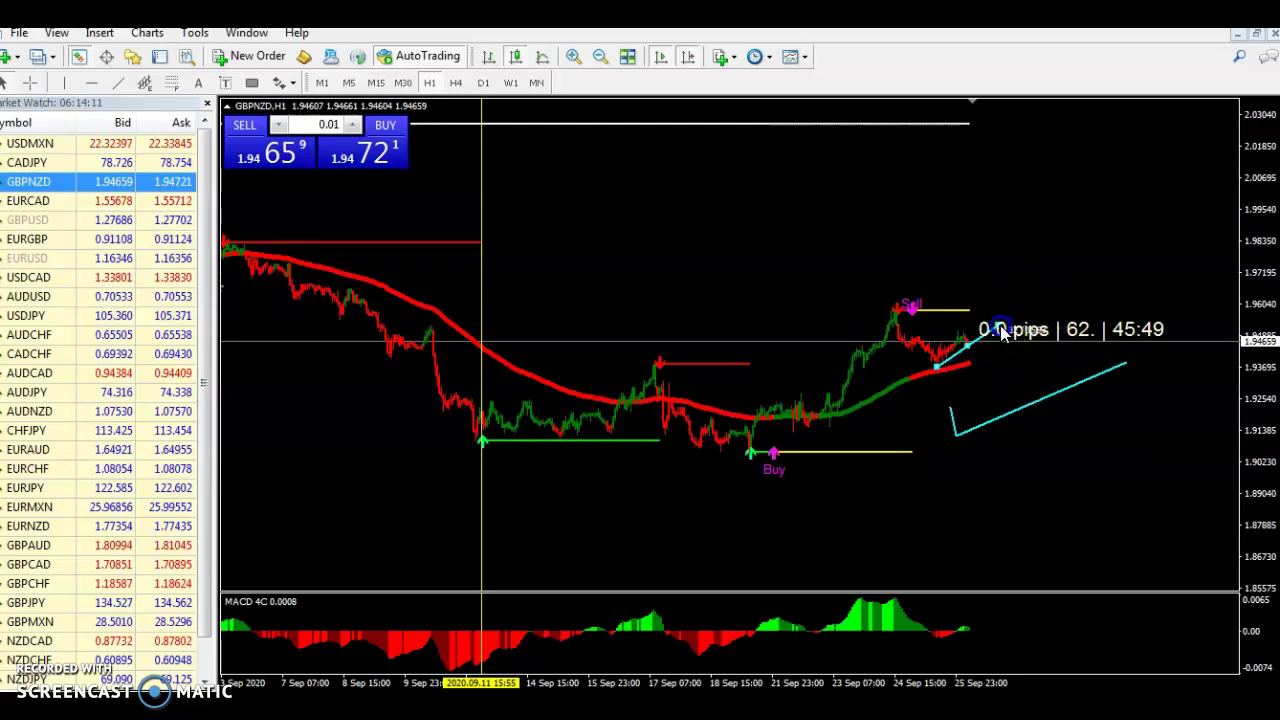
drag(993, 392, 956, 428)
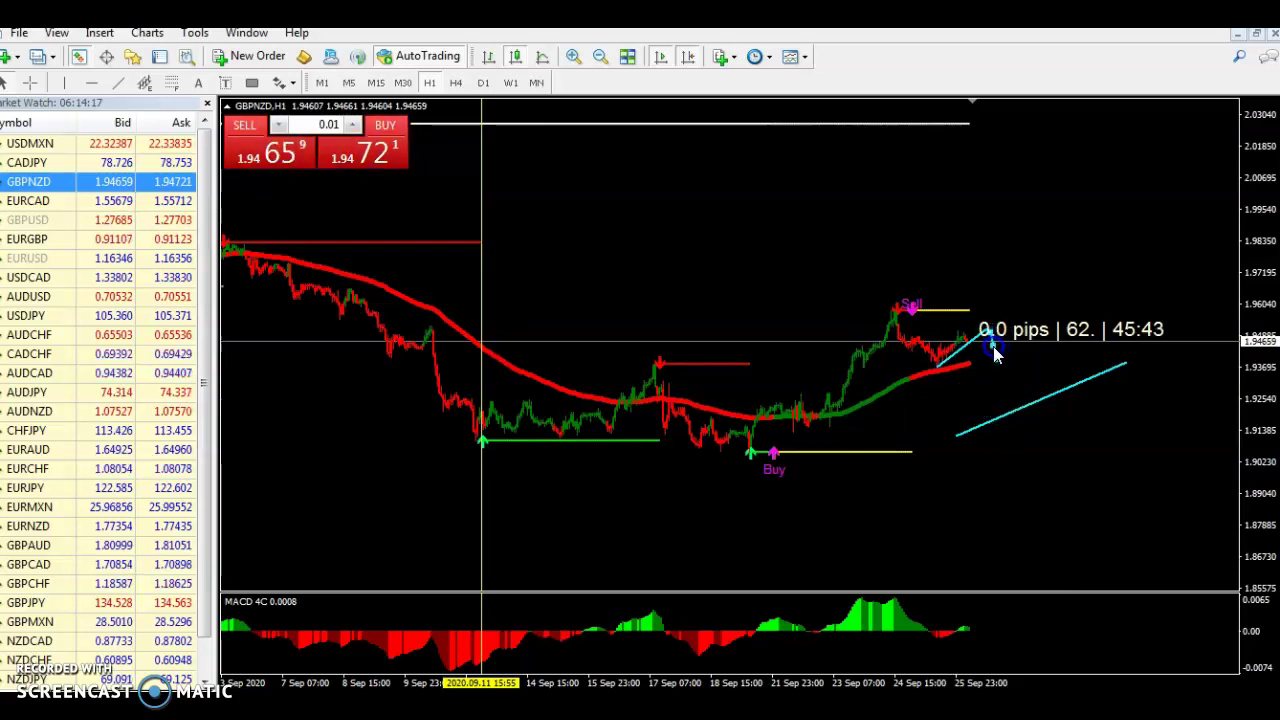
drag(989, 360, 1066, 209)
double_click(1041, 401)
drag(1043, 380, 997, 369)
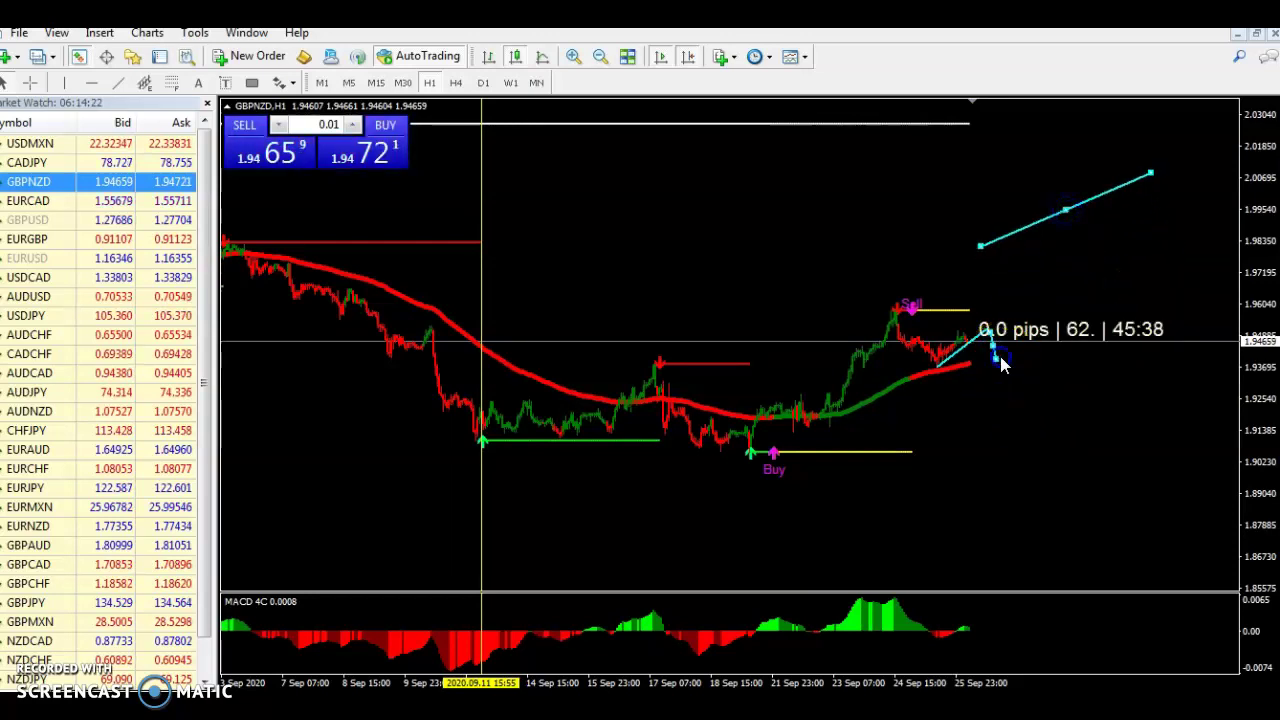
drag(1020, 420, 1020, 420)
mouse_move(1030, 315)
mouse_down()
mouse_move(1043, 214)
mouse_move(995, 358)
mouse_move(1000, 308)
mouse_move(941, 319)
mouse_move(990, 343)
mouse_move(981, 290)
mouse_move(1010, 370)
mouse_move(1025, 352)
mouse_move(1004, 288)
mouse_up()
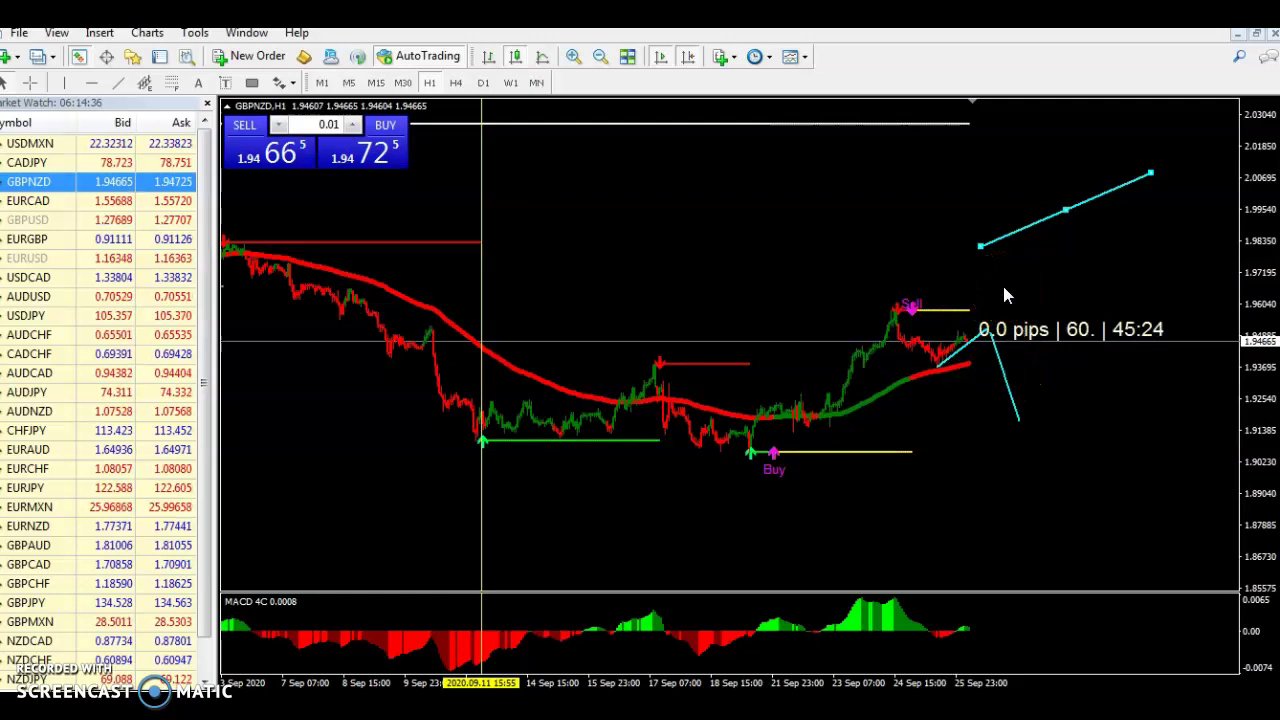
- Delete a cyan trendline on the GBPNZD H4 chart, then drag EURCAD onto the chart
click(456, 84)
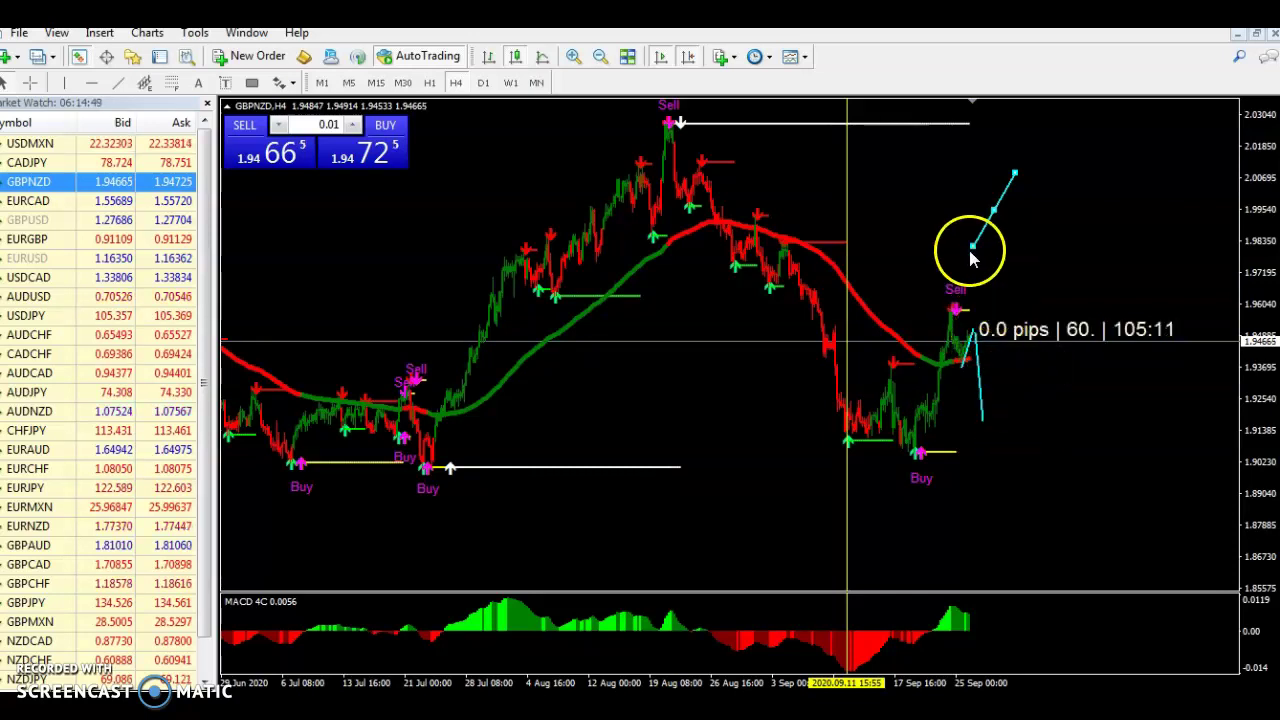
right_click(999, 207)
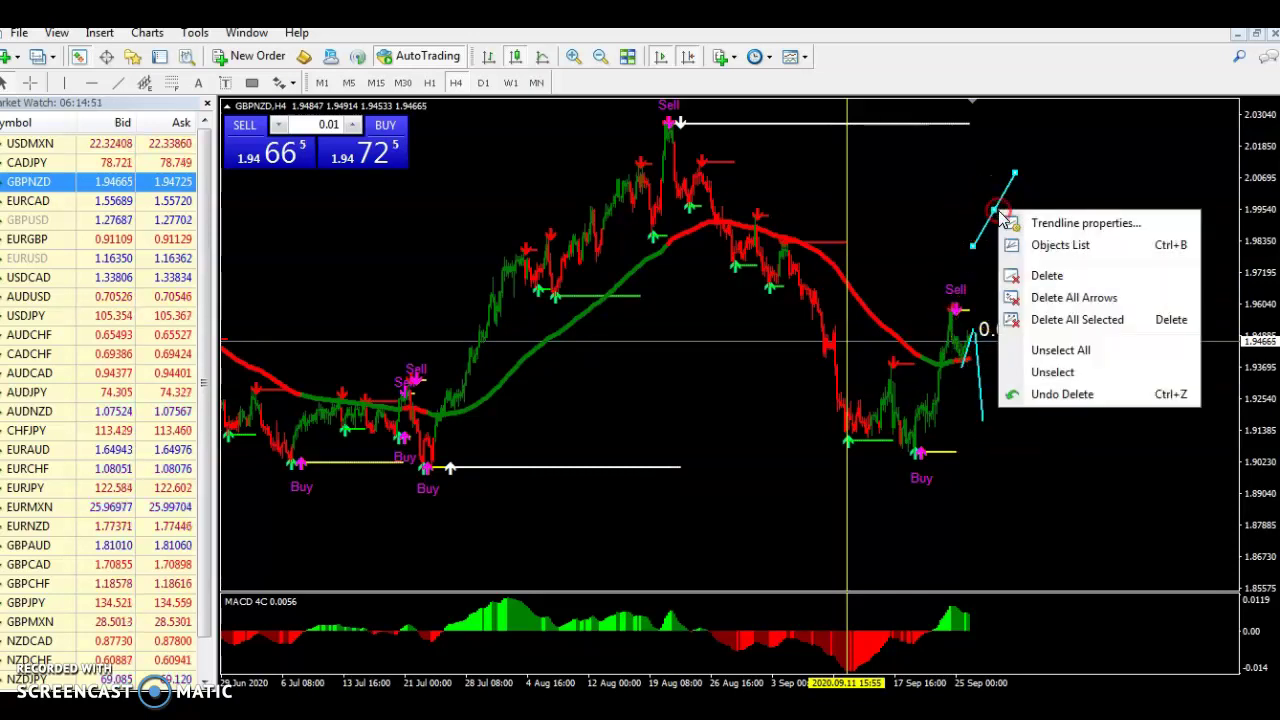
click(1037, 272)
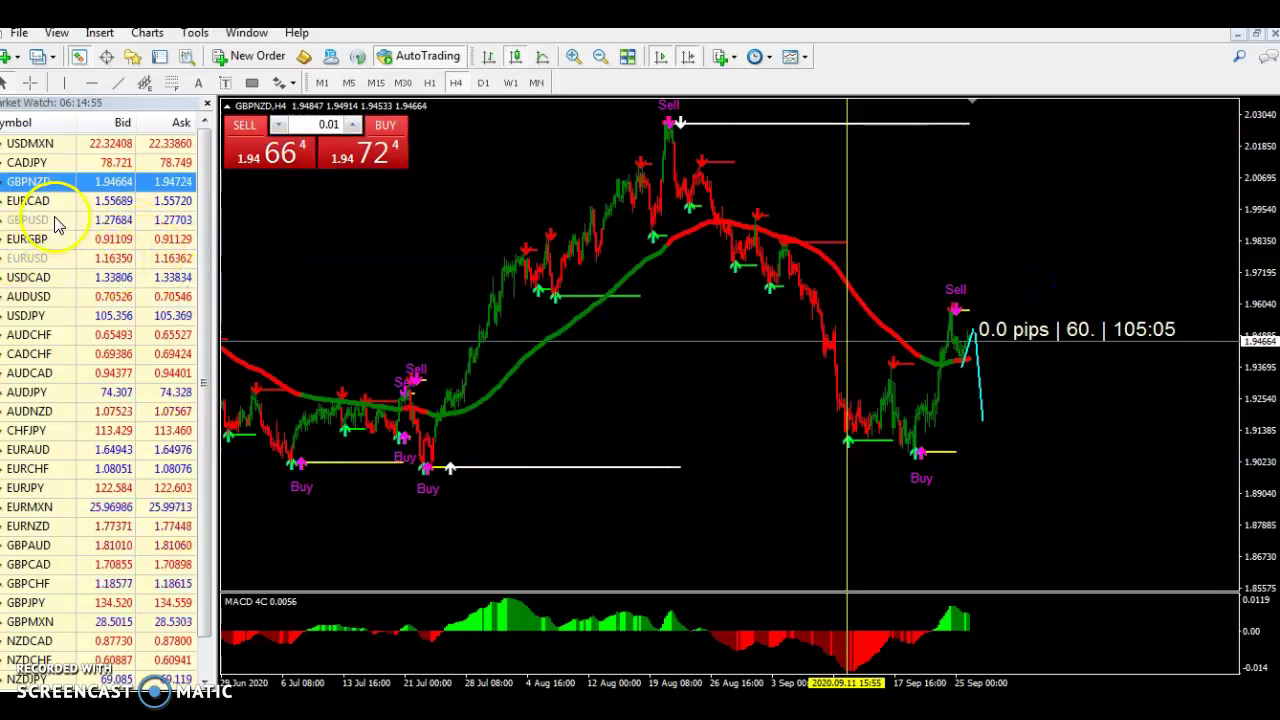
drag(40, 201, 376, 261)
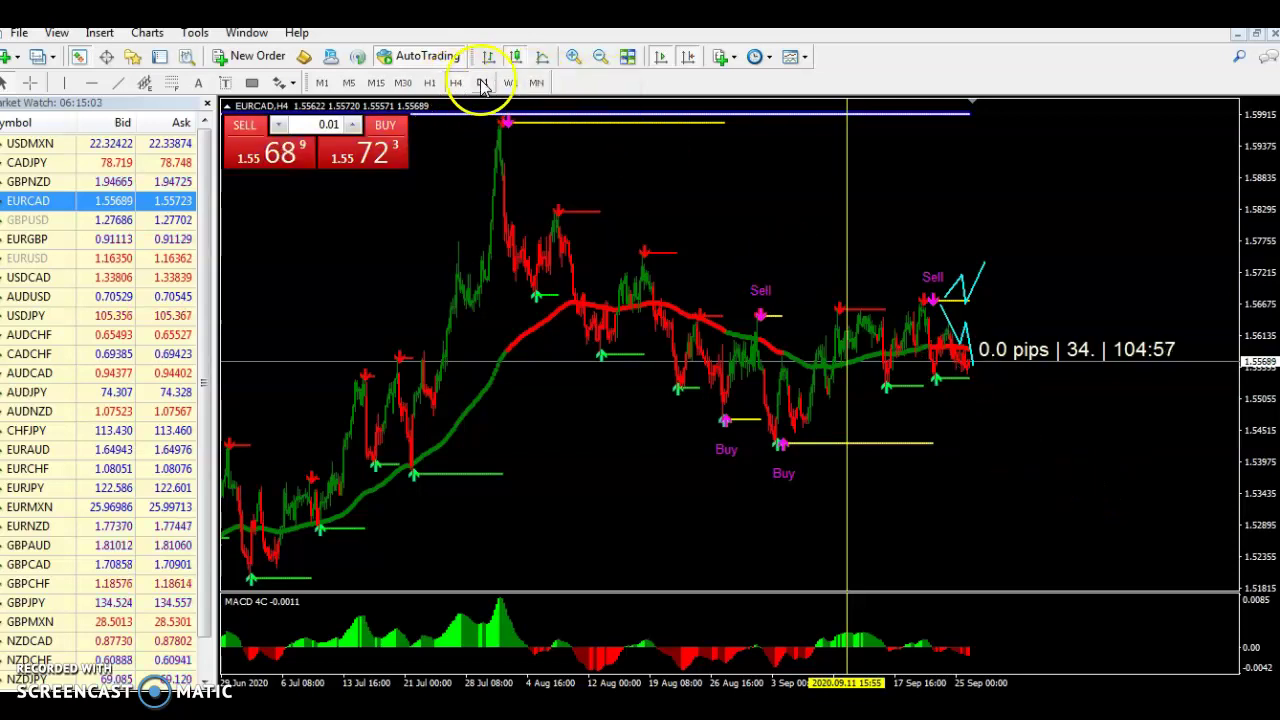
- Show EURCAD on H1, rescale the price axis and delete three old cyan trendlines
click(429, 84)
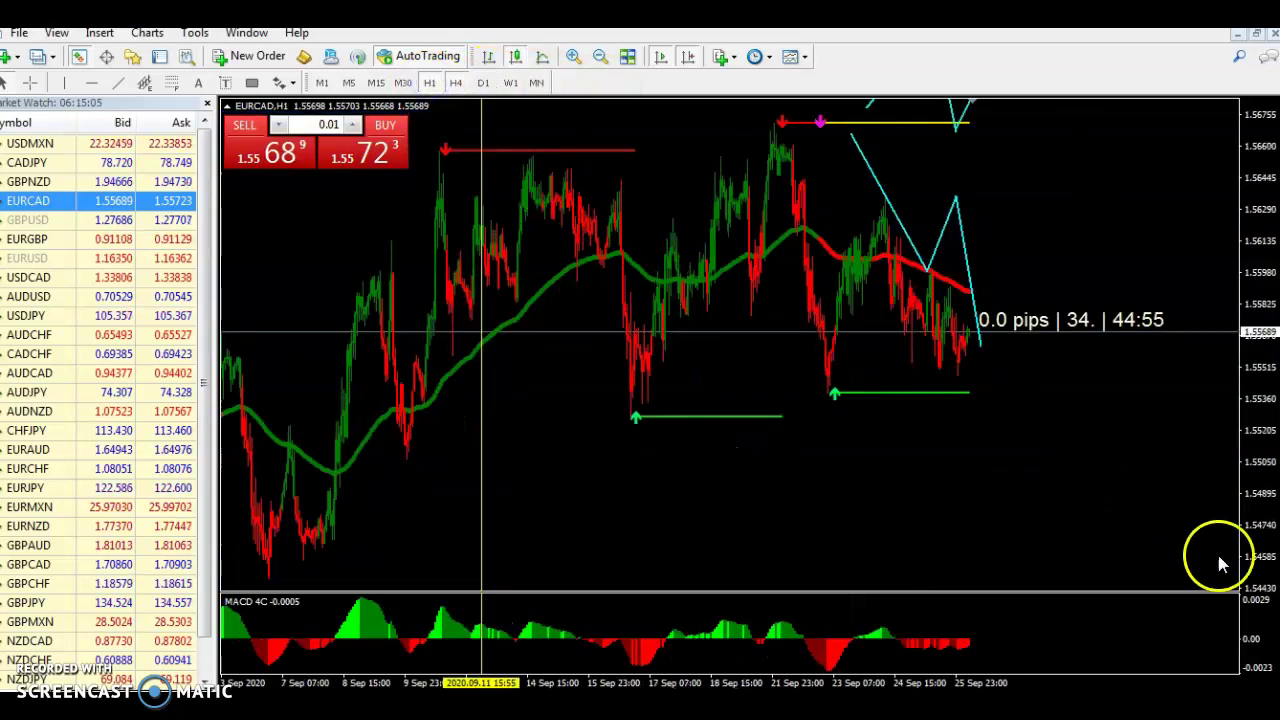
drag(1243, 271, 1275, 435)
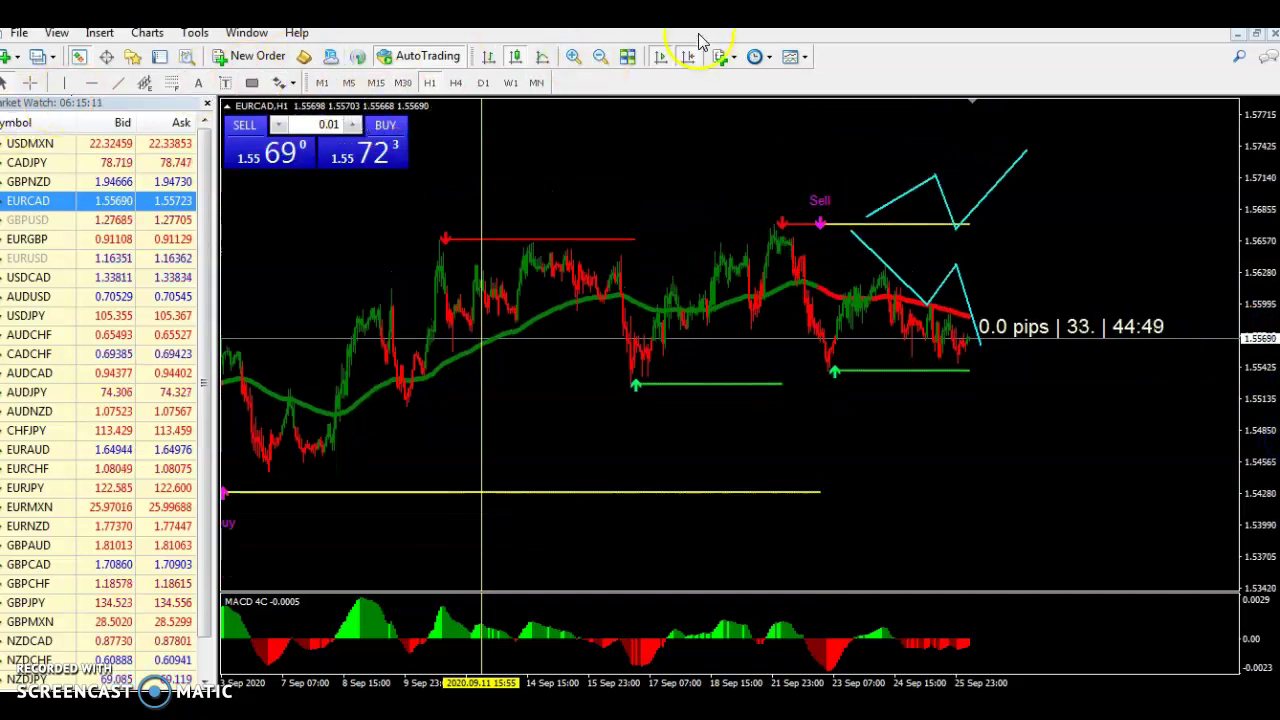
click(919, 187)
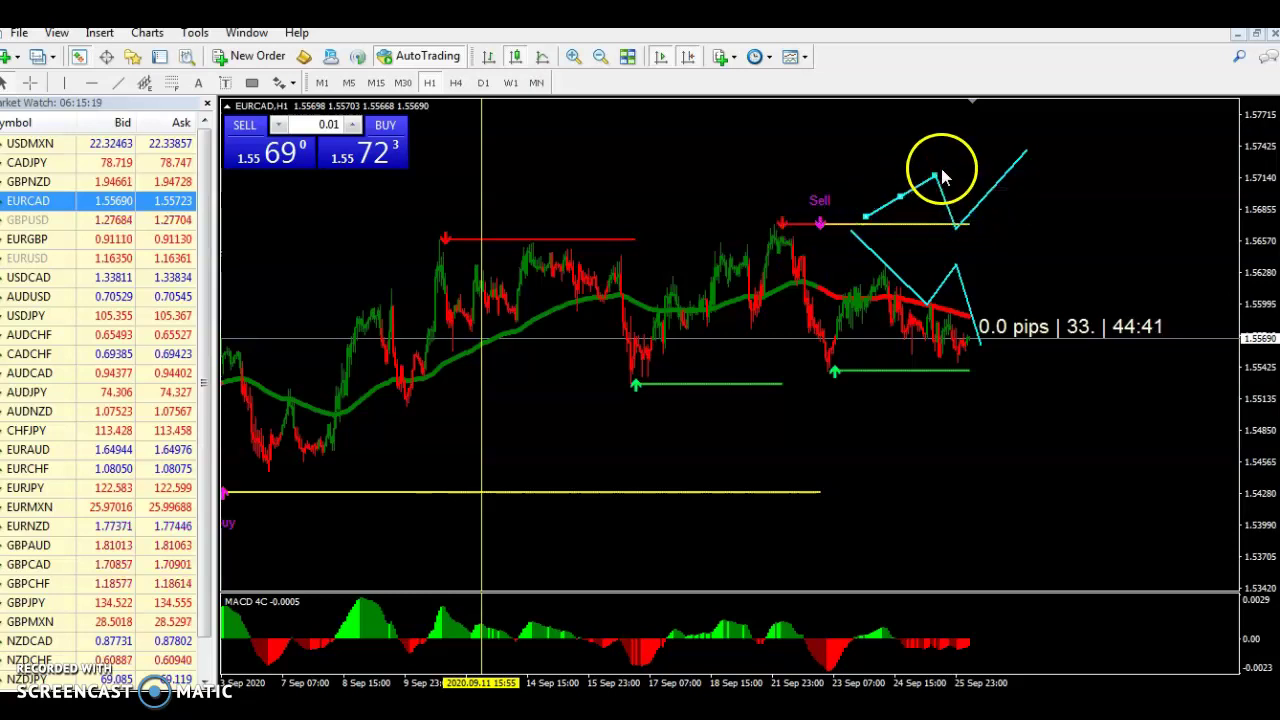
right_click(905, 206)
click(940, 257)
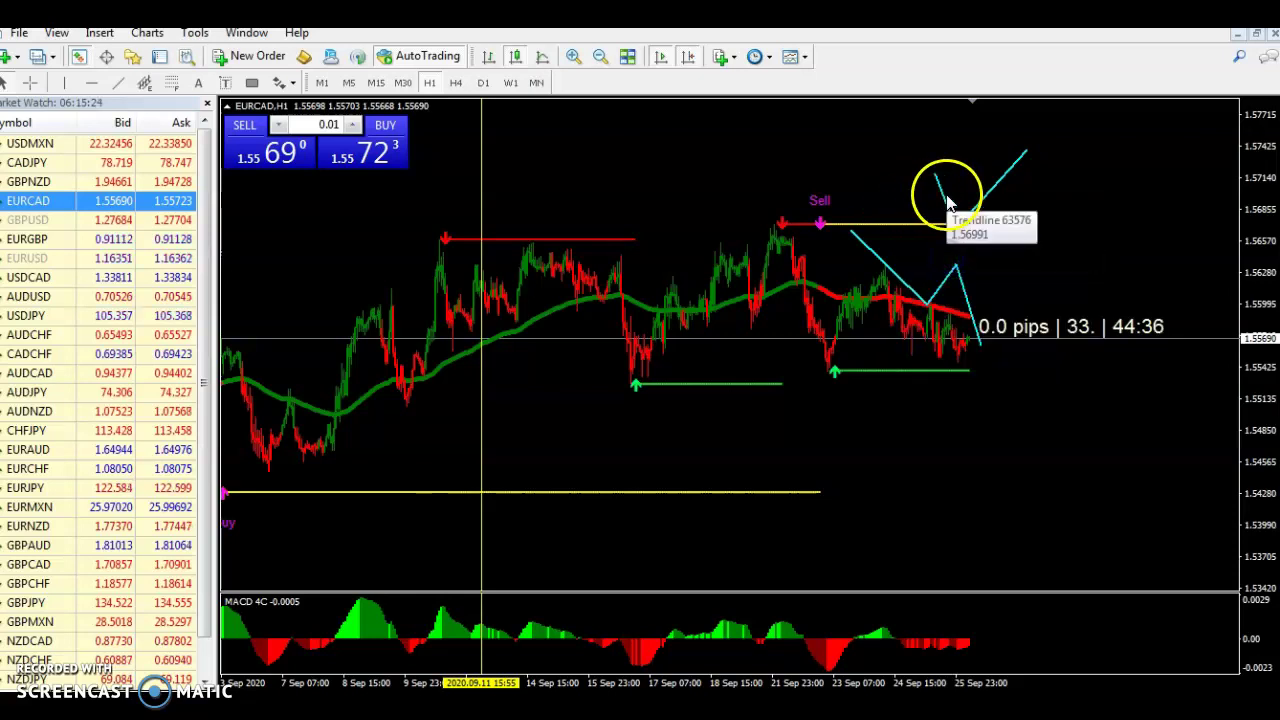
right_click(944, 193)
click(995, 262)
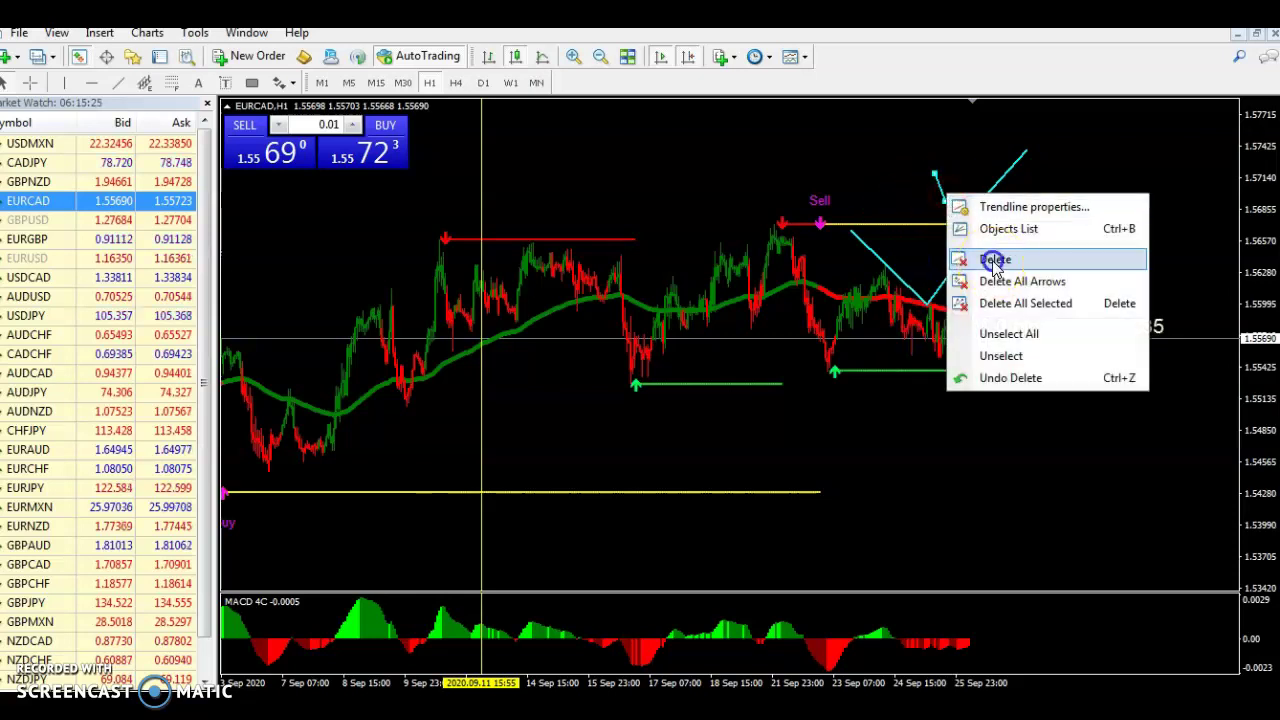
right_click(990, 190)
click(1037, 256)
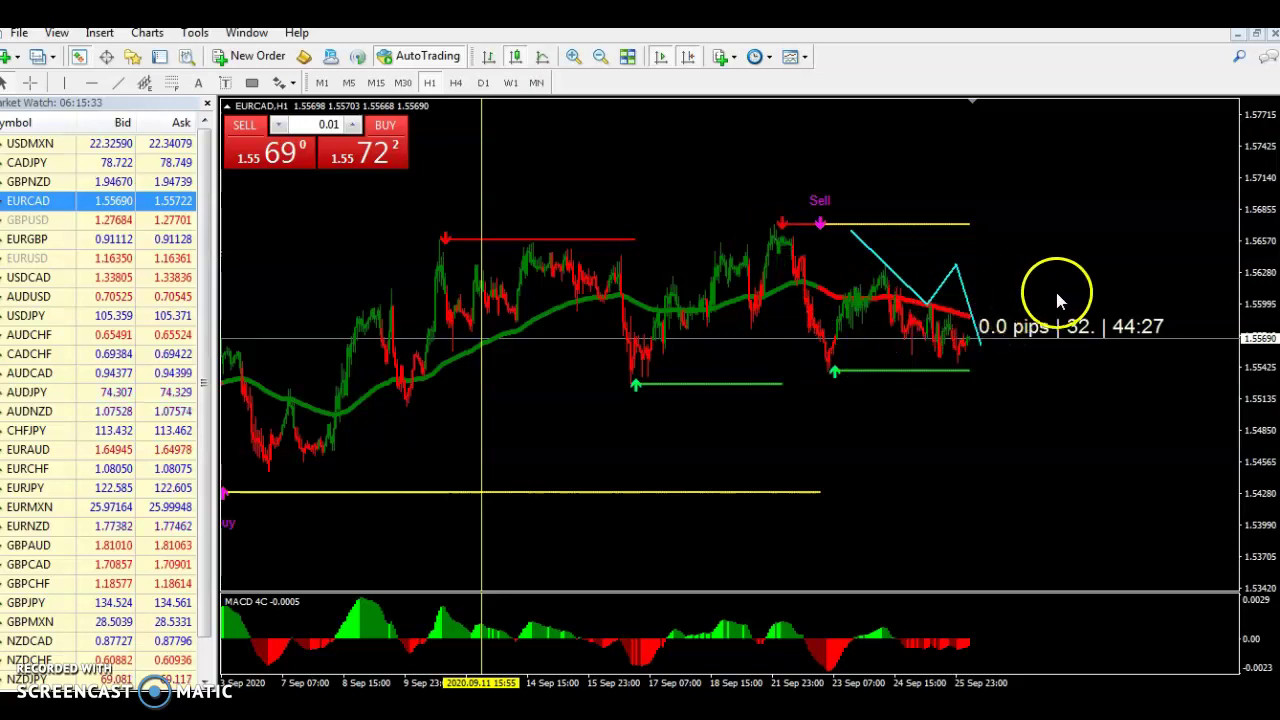
- Drag the remaining cyan legs to rise from the latest price, then fall
double_click(968, 305)
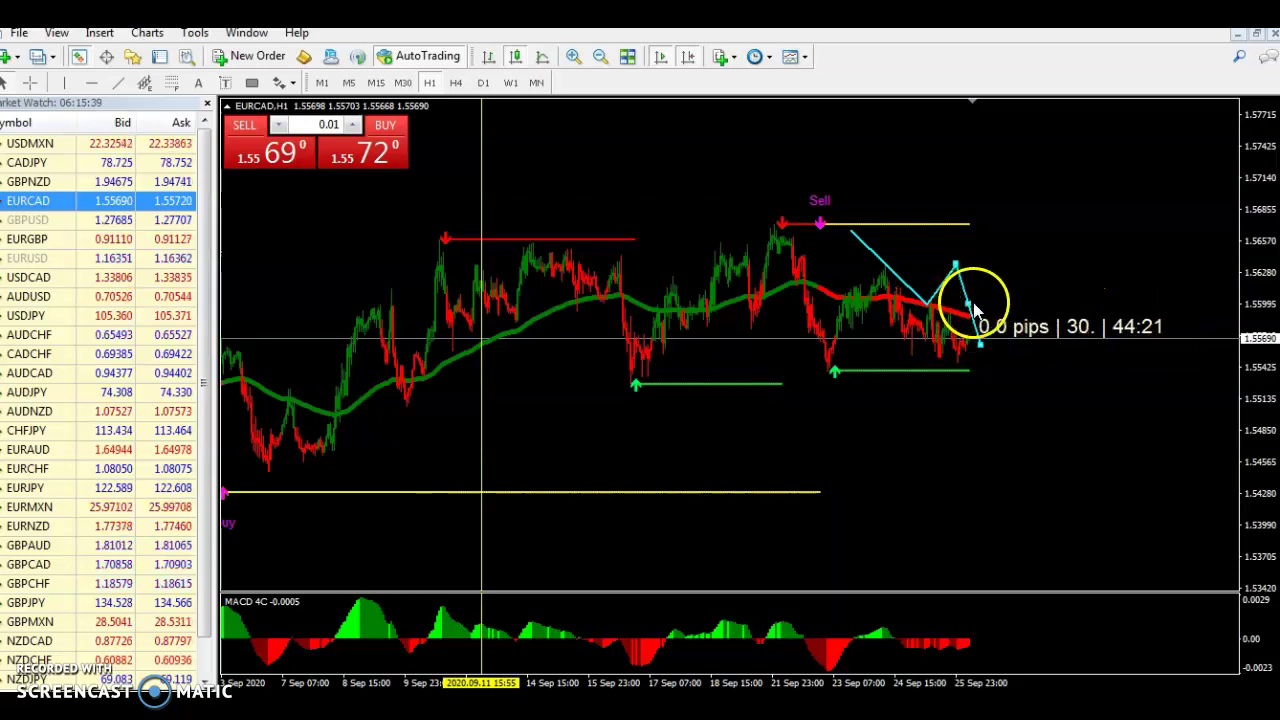
drag(985, 305, 1179, 267)
double_click(943, 285)
drag(943, 285, 1160, 207)
click(885, 268)
drag(888, 264, 1028, 296)
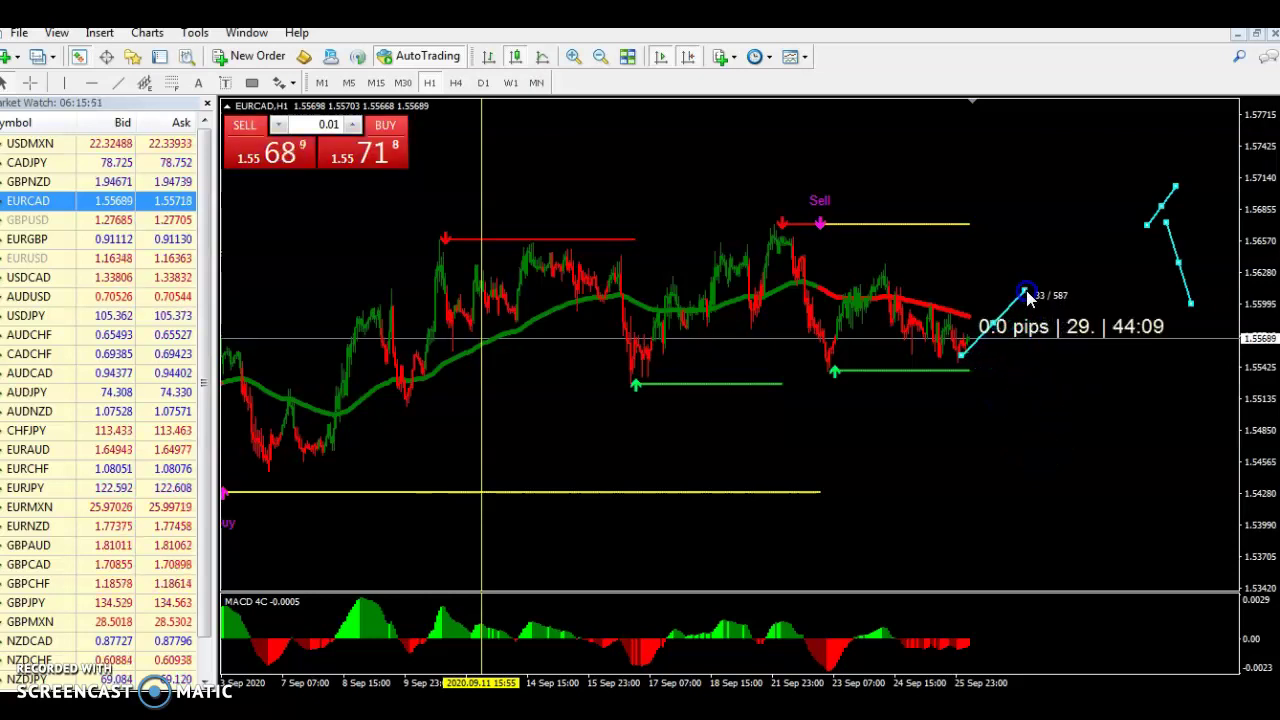
mouse_move(1028, 297)
mouse_down()
mouse_move(1006, 311)
mouse_move(994, 292)
mouse_move(1028, 287)
mouse_up()
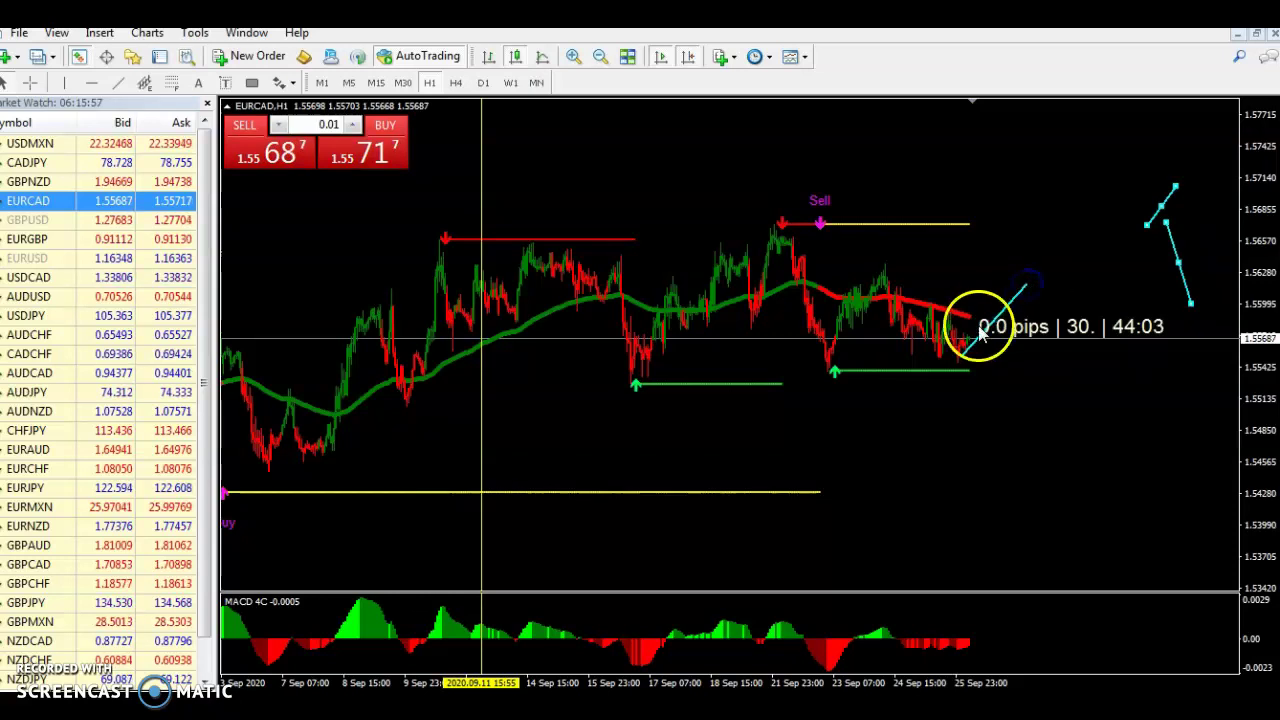
drag(1180, 266, 1066, 417)
- On EURCAD H4, delete the small cyan trendline and extend the descending leg to about 1.5550
click(452, 83)
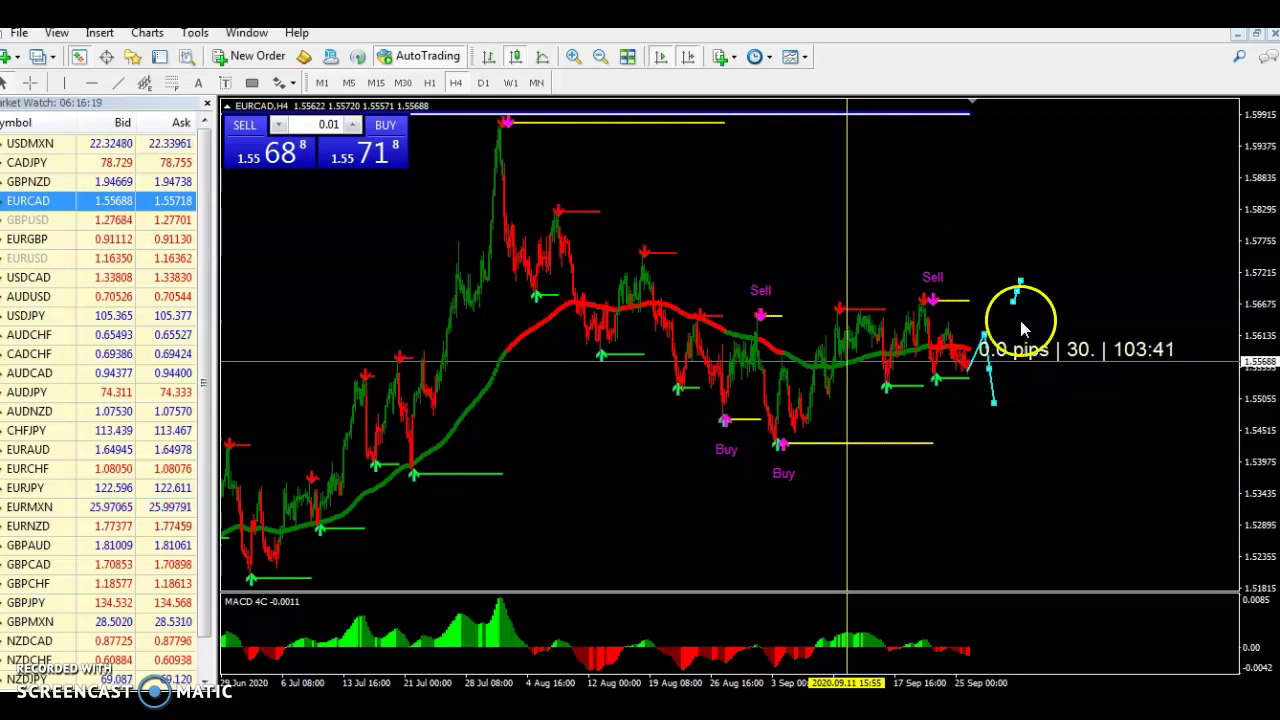
right_click(1021, 284)
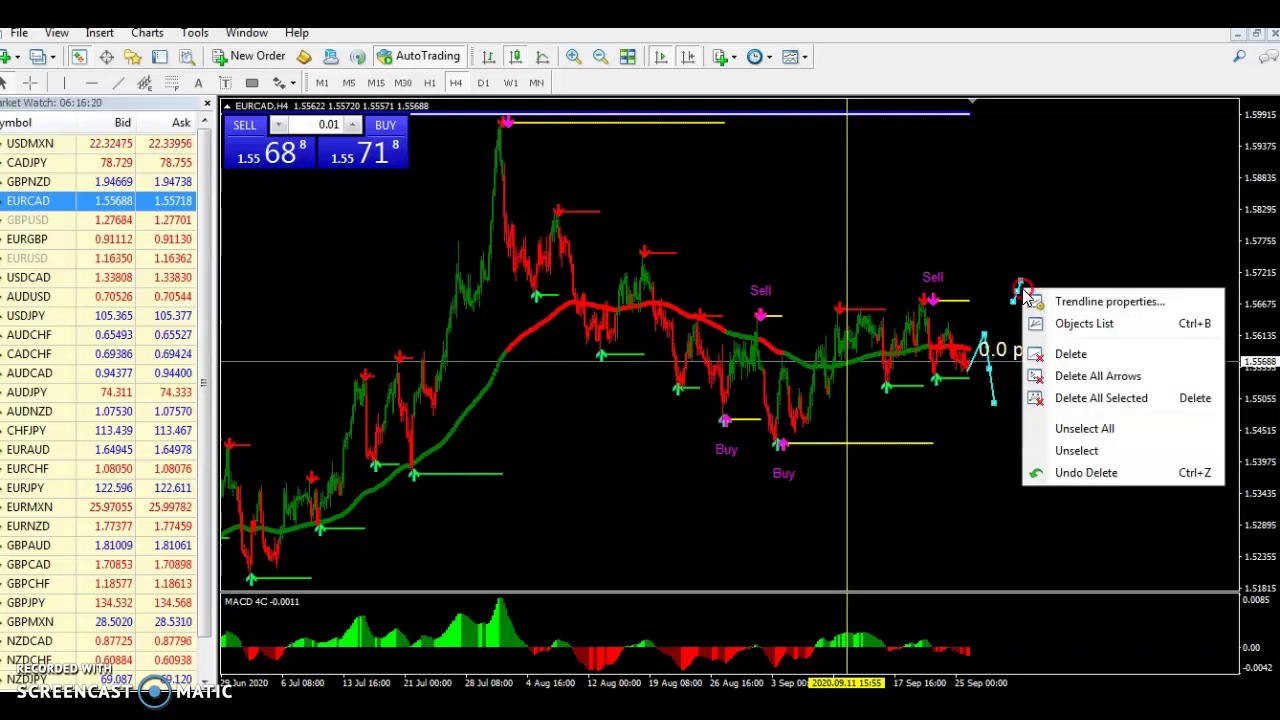
click(1042, 353)
drag(990, 378, 1020, 405)
click(1007, 368)
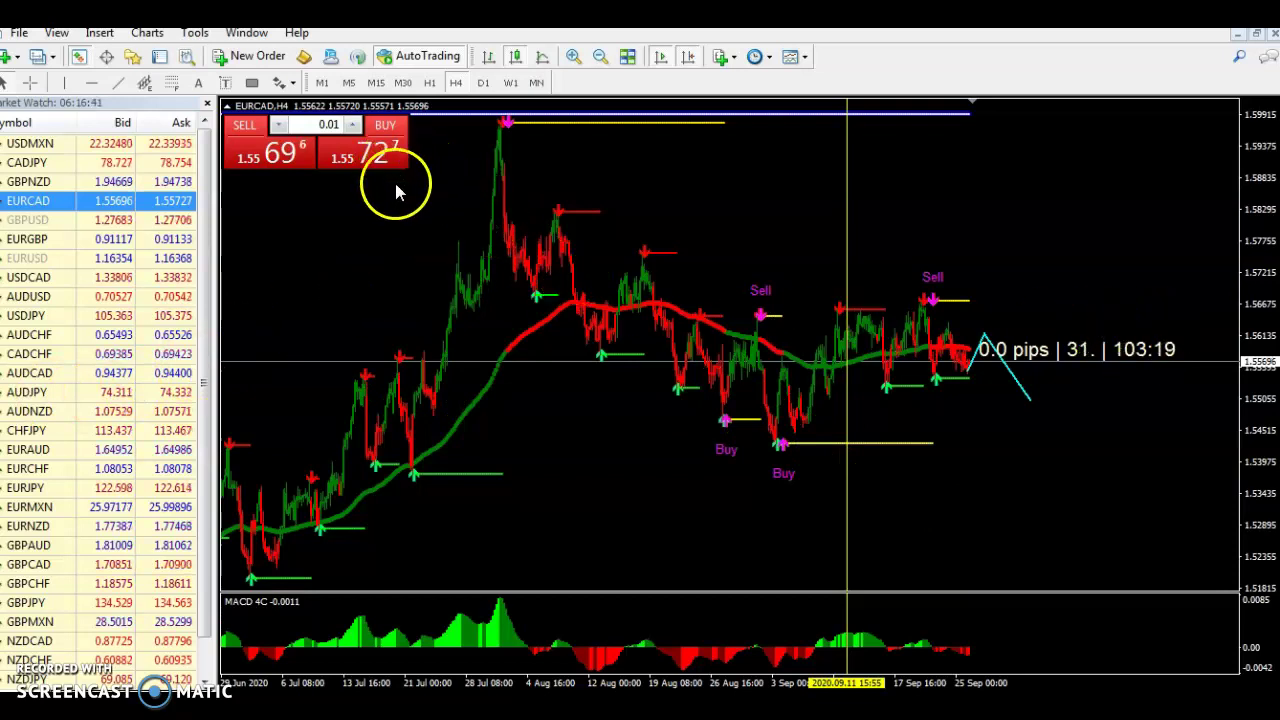
- Load GBPUSD onto the H4 chart and lower the cyan projection's right end to rise from the latest Buy signal
click(45, 219)
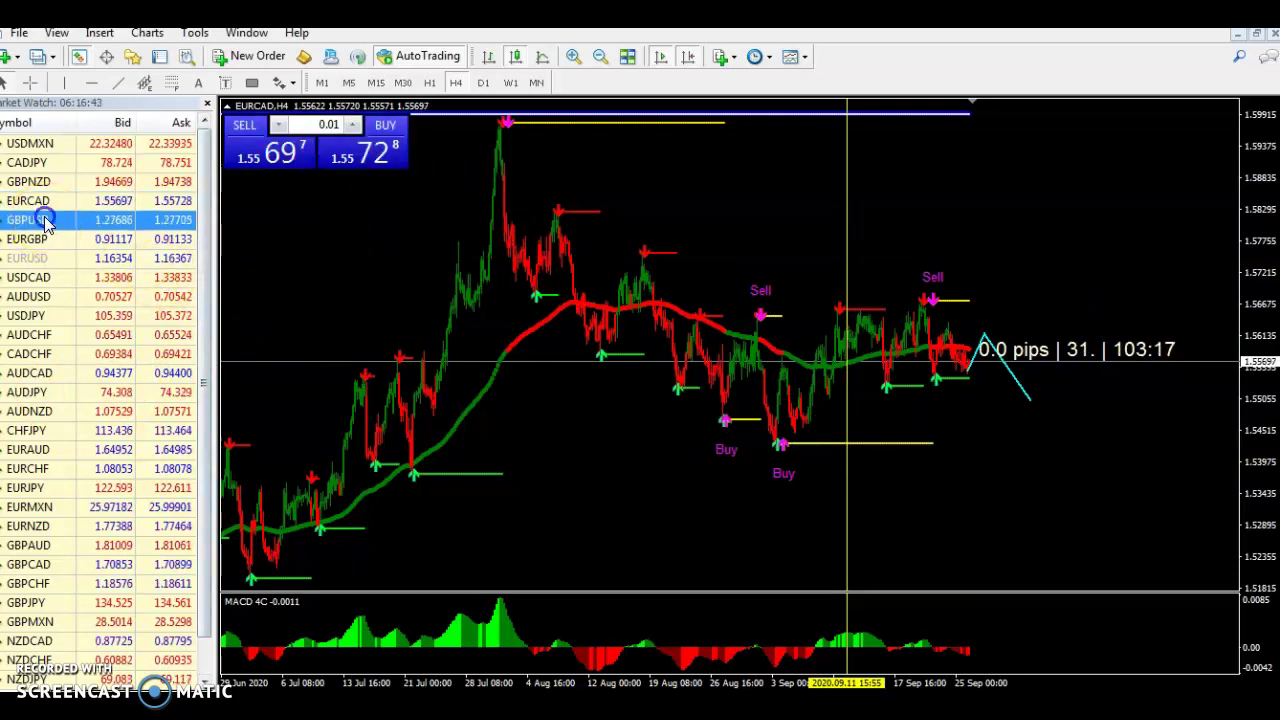
drag(423, 272, 422, 270)
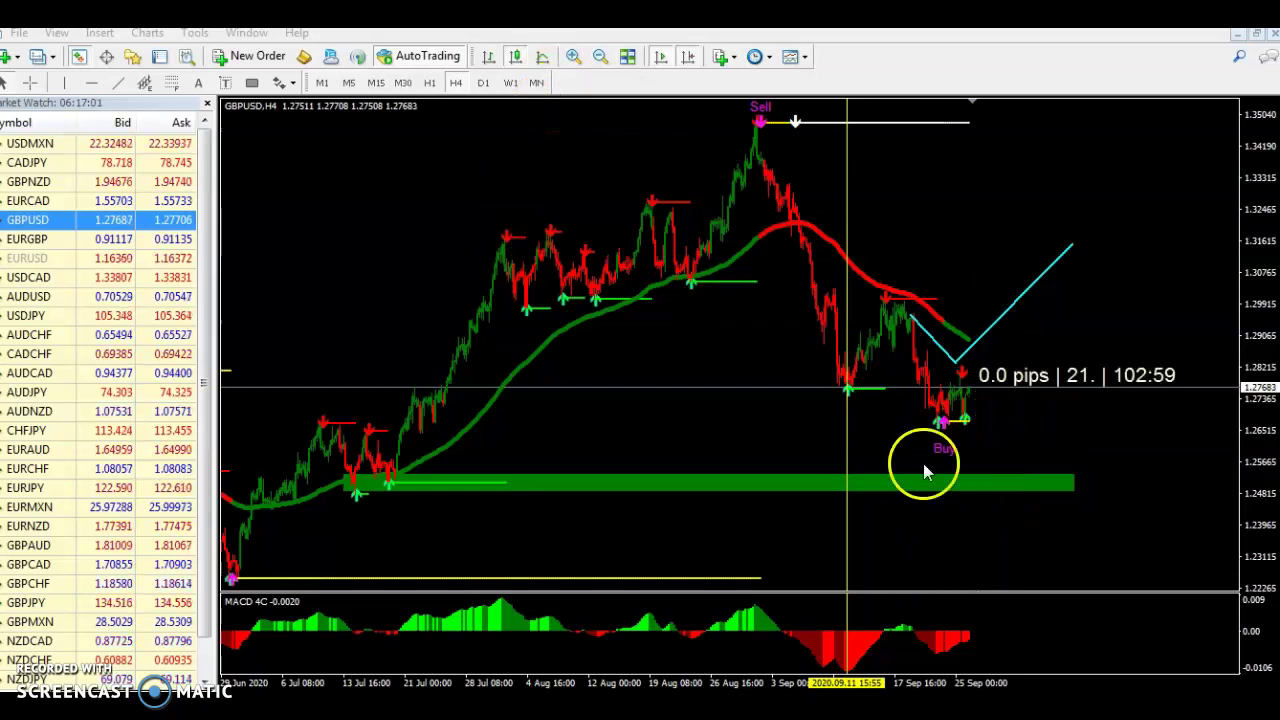
click(981, 333)
drag(1014, 302, 1052, 358)
click(970, 402)
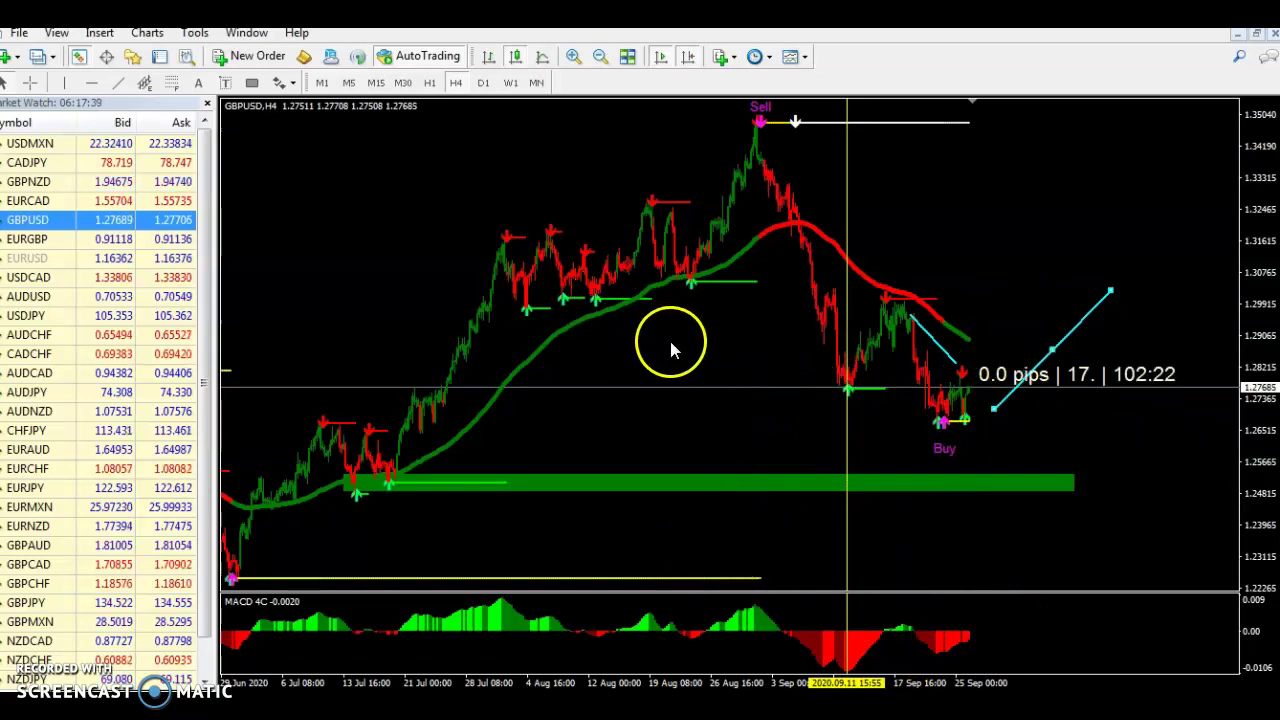
- Switch the chart to EURGBP and compress its price scale vertically
click(27, 240)
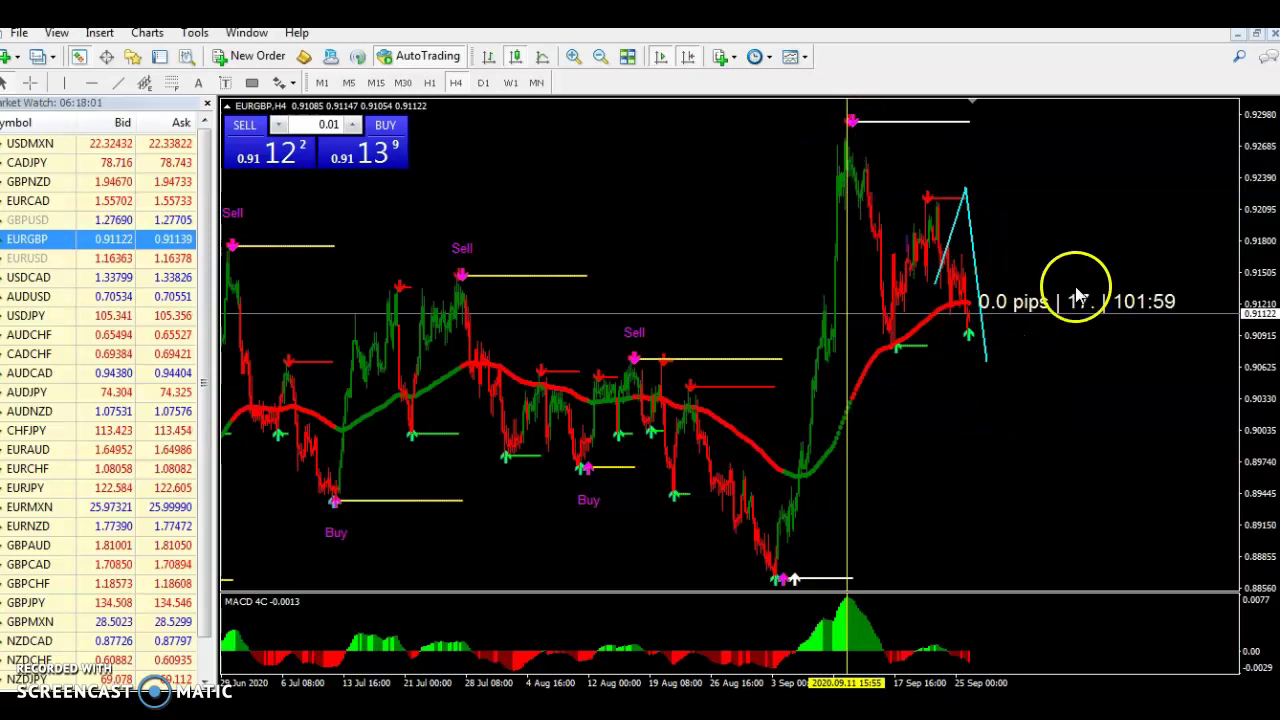
drag(1260, 214, 1268, 312)
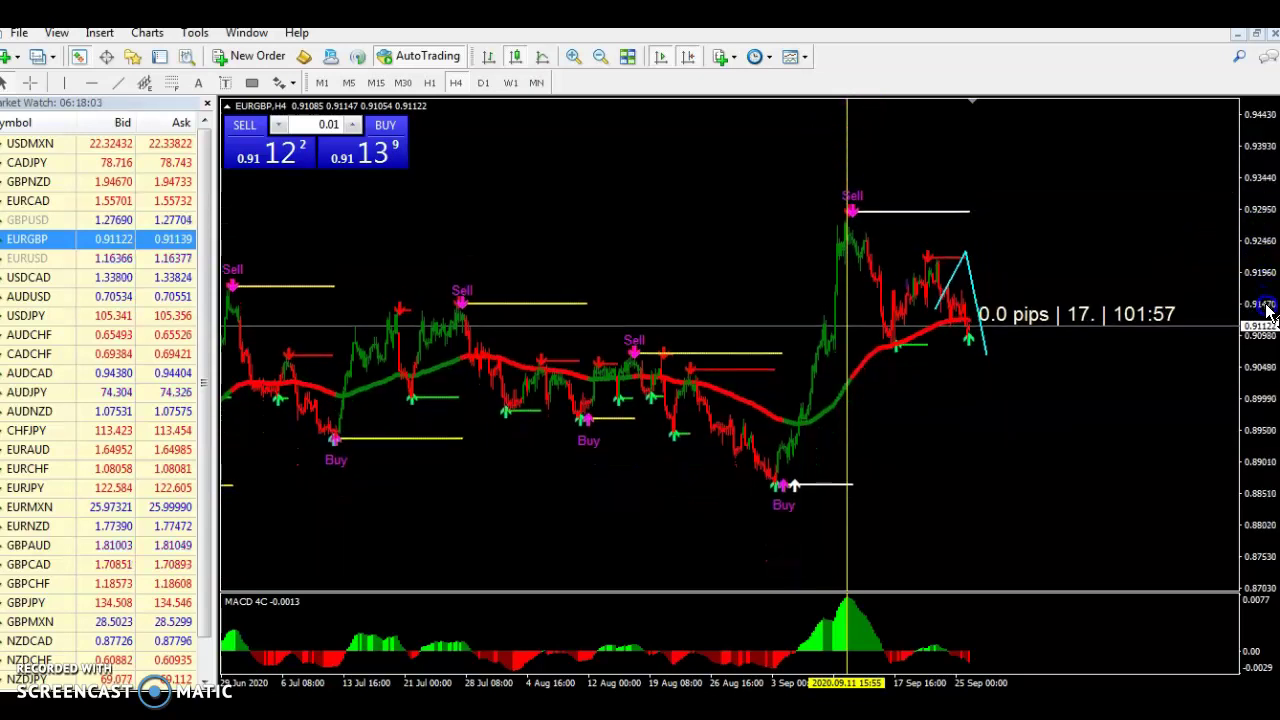
click(959, 401)
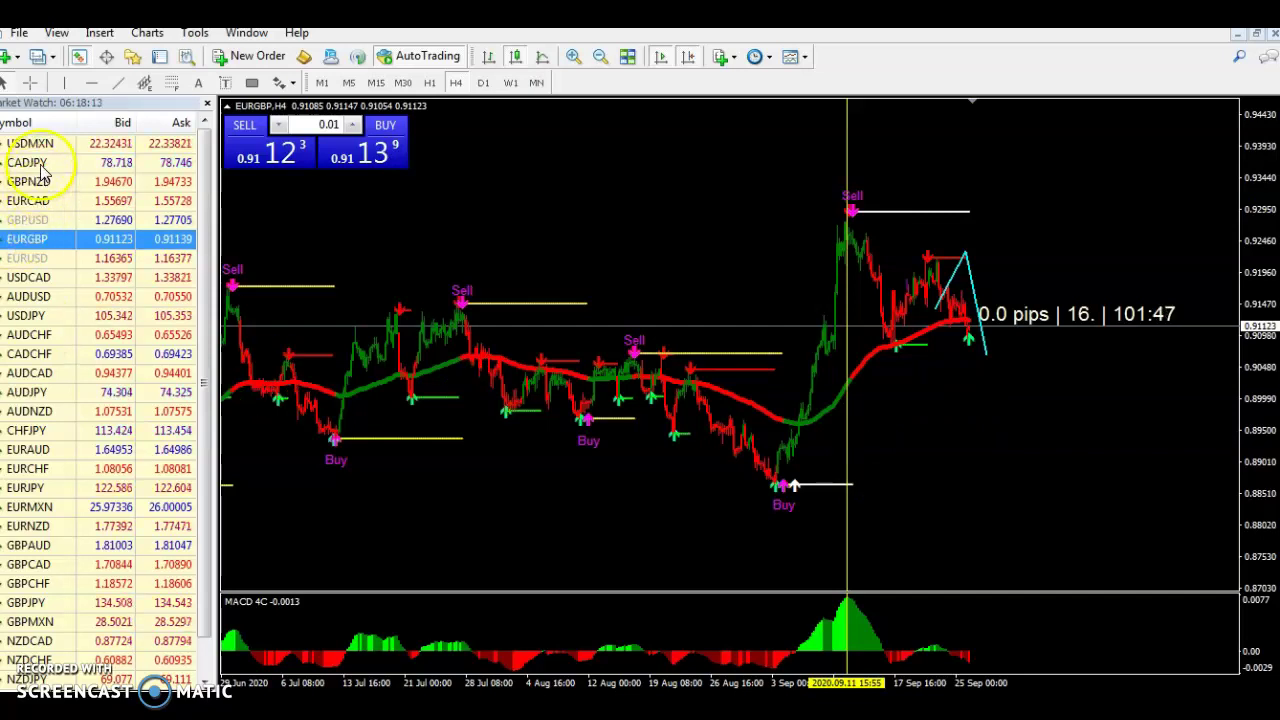
mouse_move(952, 270)
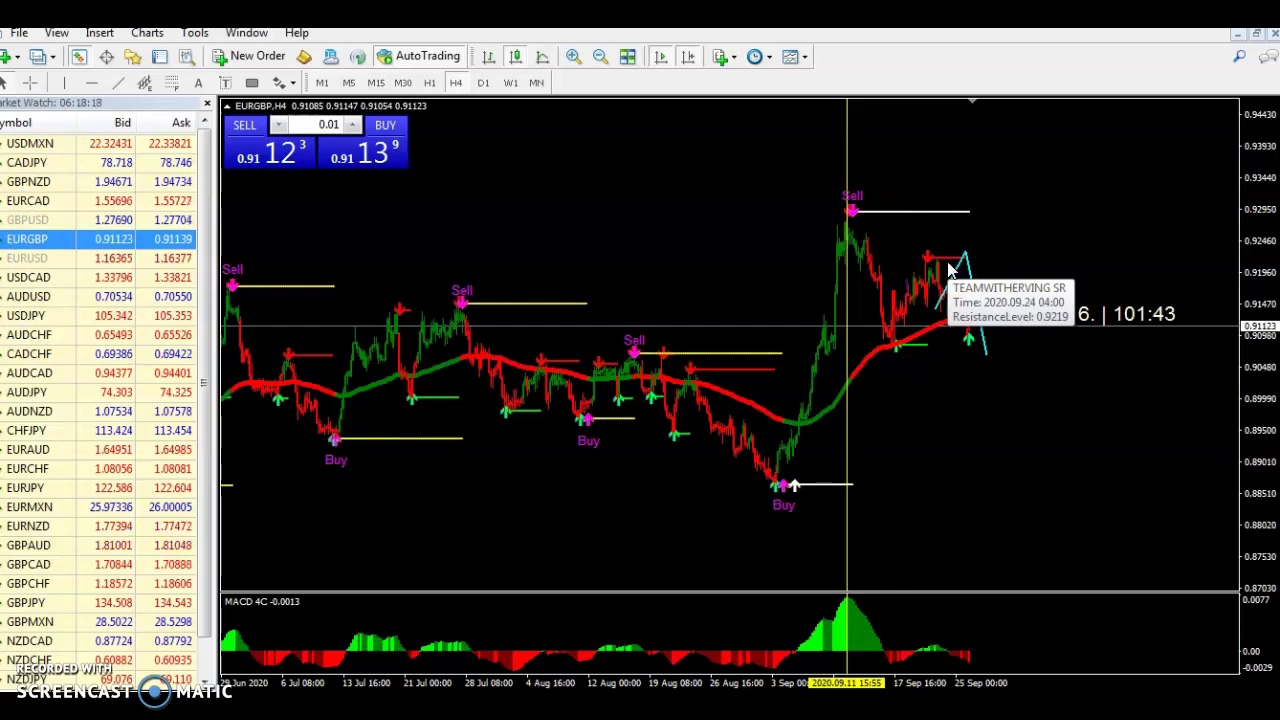
click(852, 420)
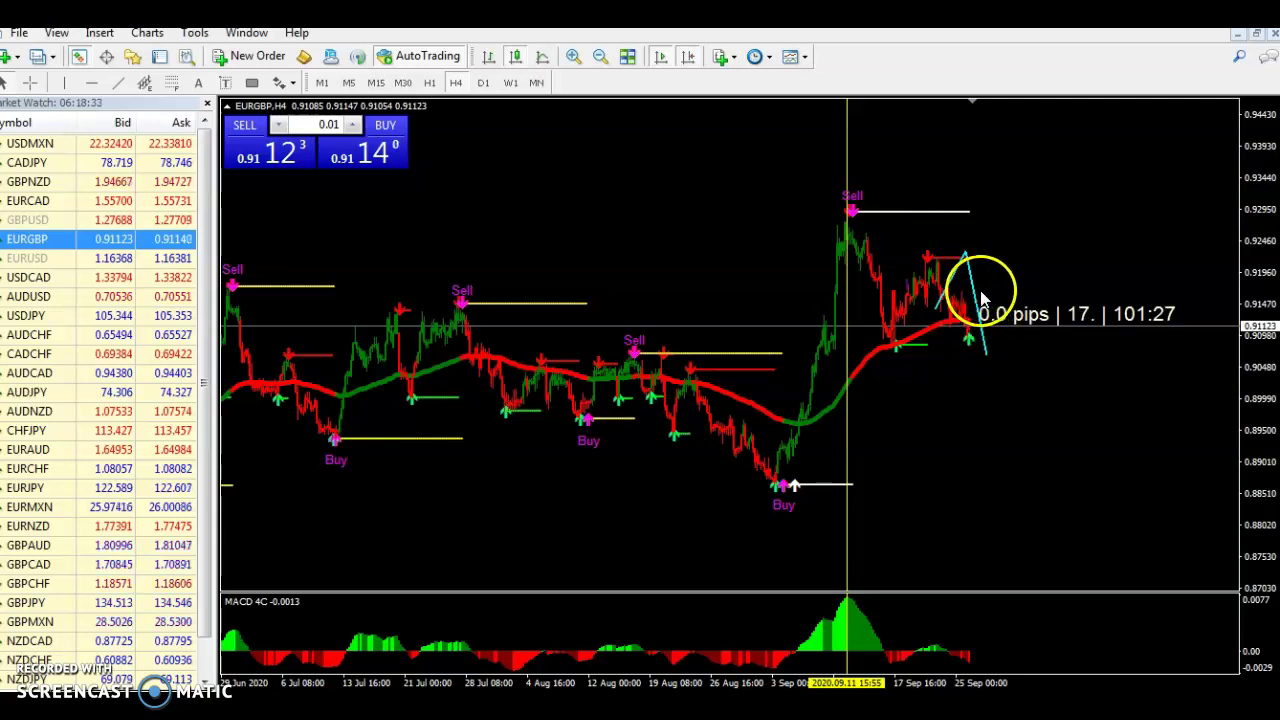
- Move the cyan zigzag trendline and its peak so the projection starts from the latest candle
drag(978, 303, 1041, 335)
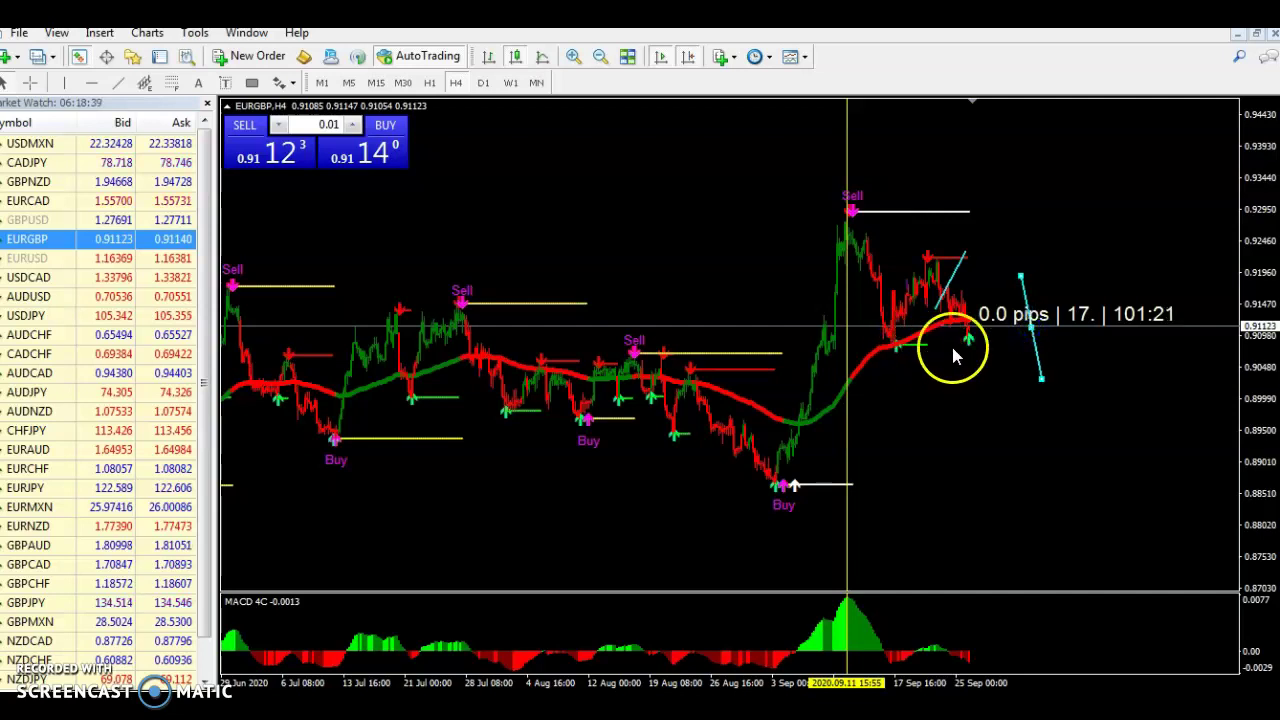
double_click(956, 283)
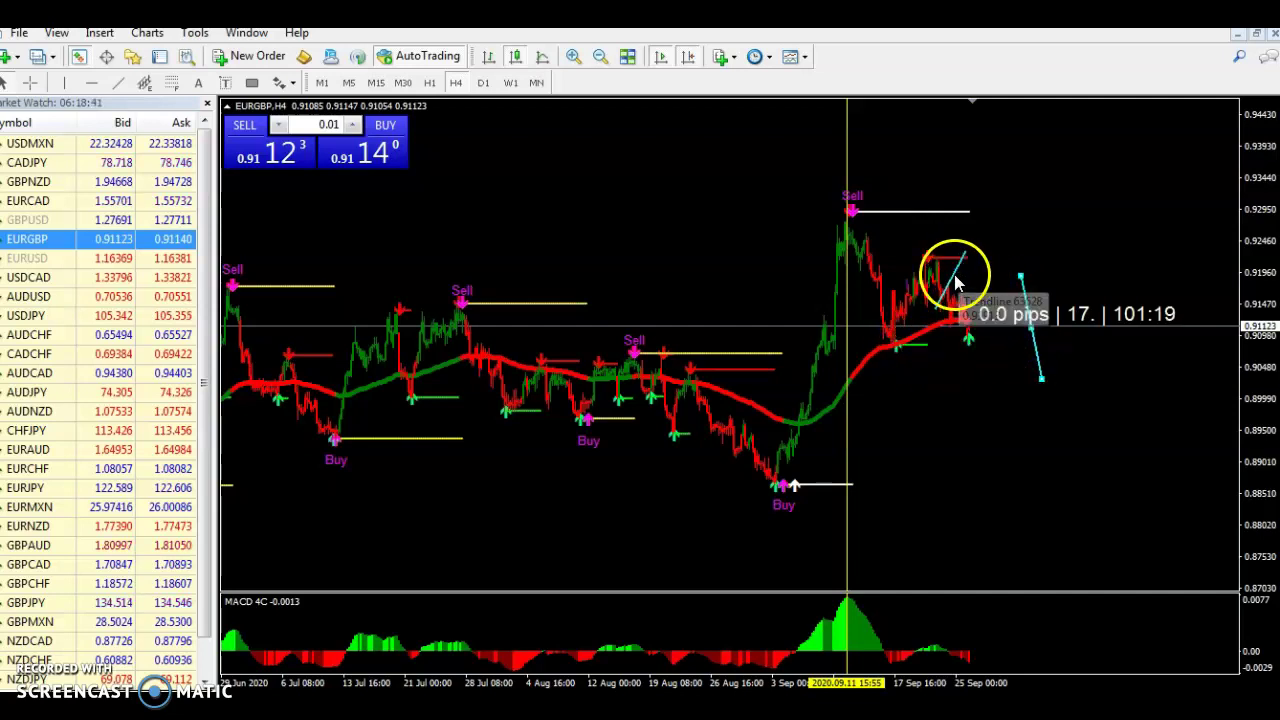
drag(983, 291, 988, 298)
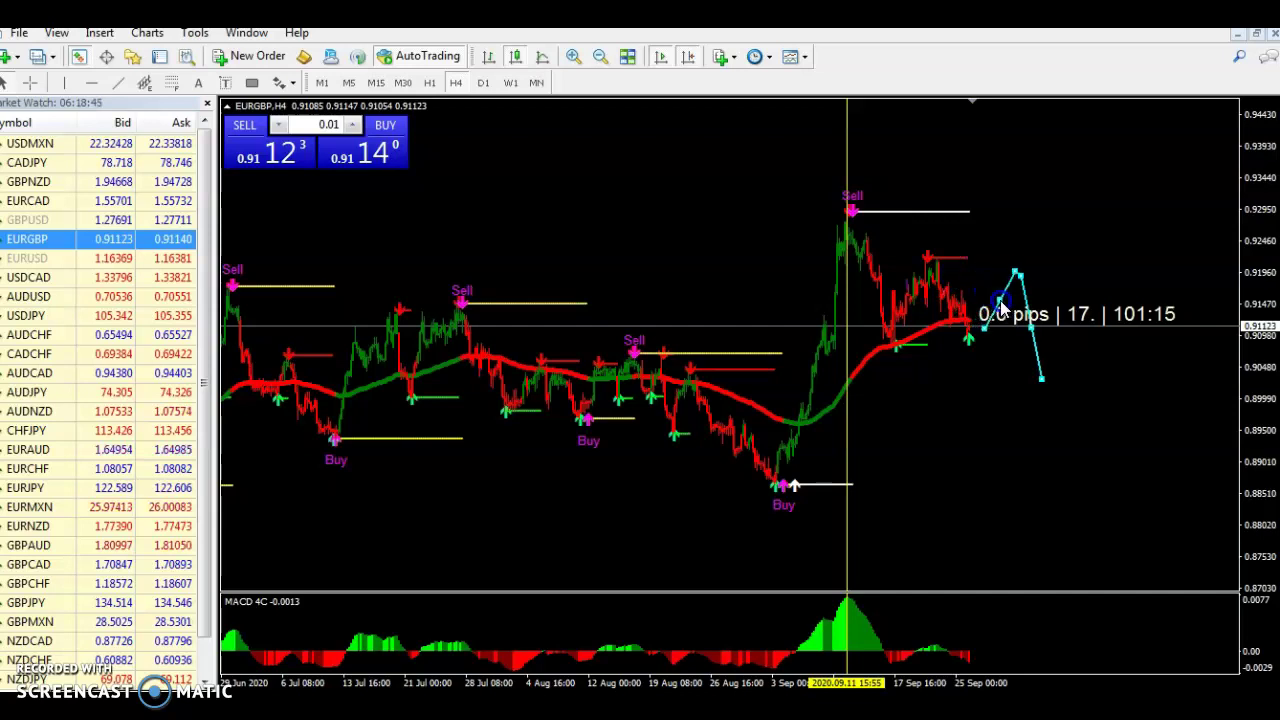
drag(1000, 308, 1000, 326)
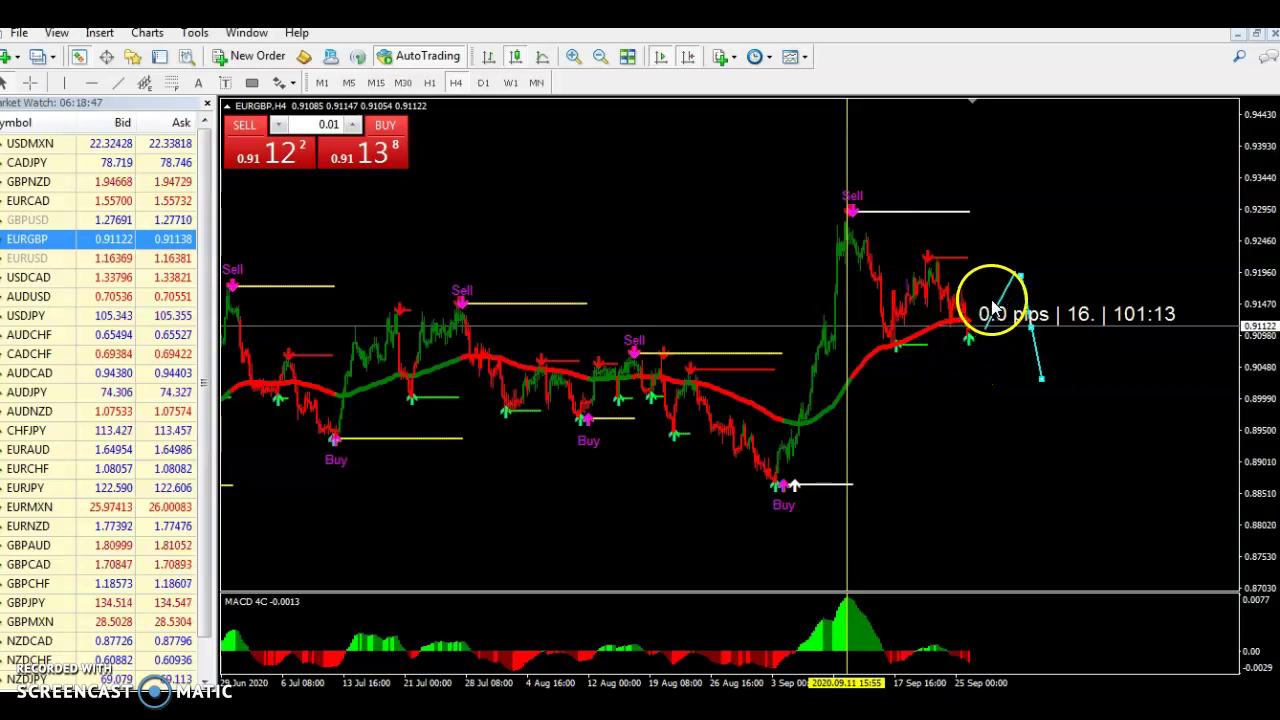
drag(1272, 165, 1270, 258)
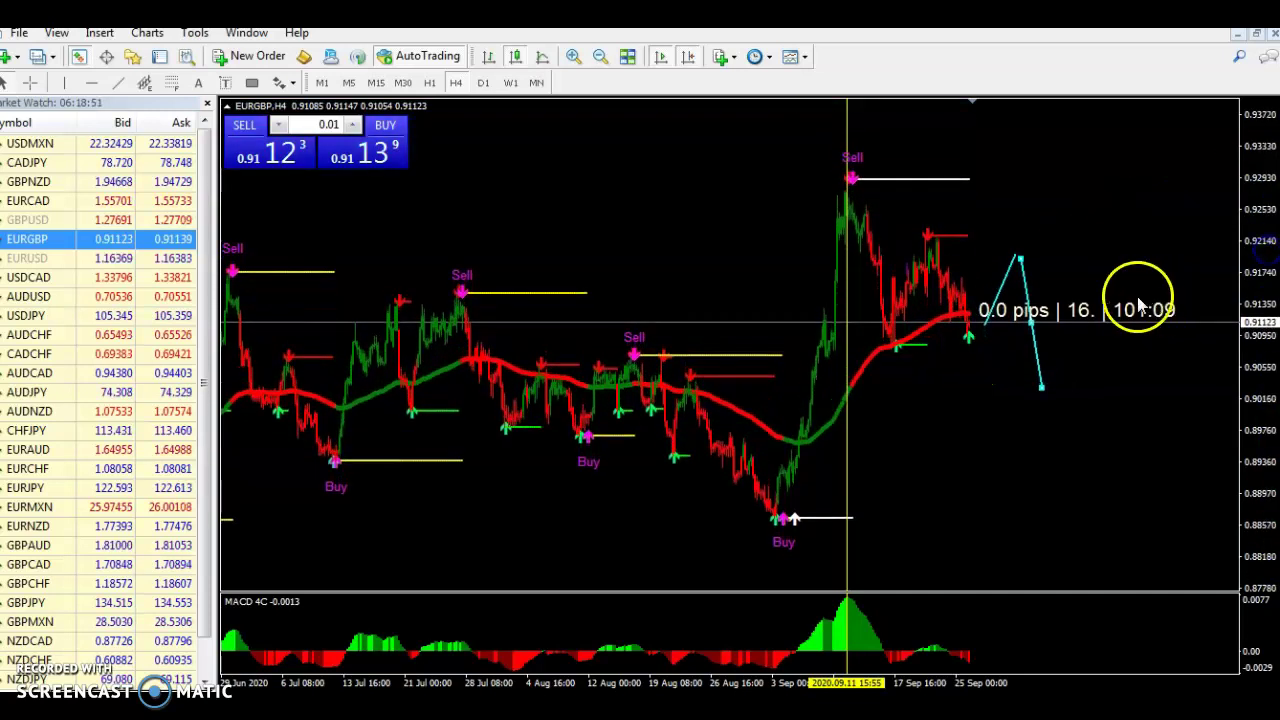
click(1041, 387)
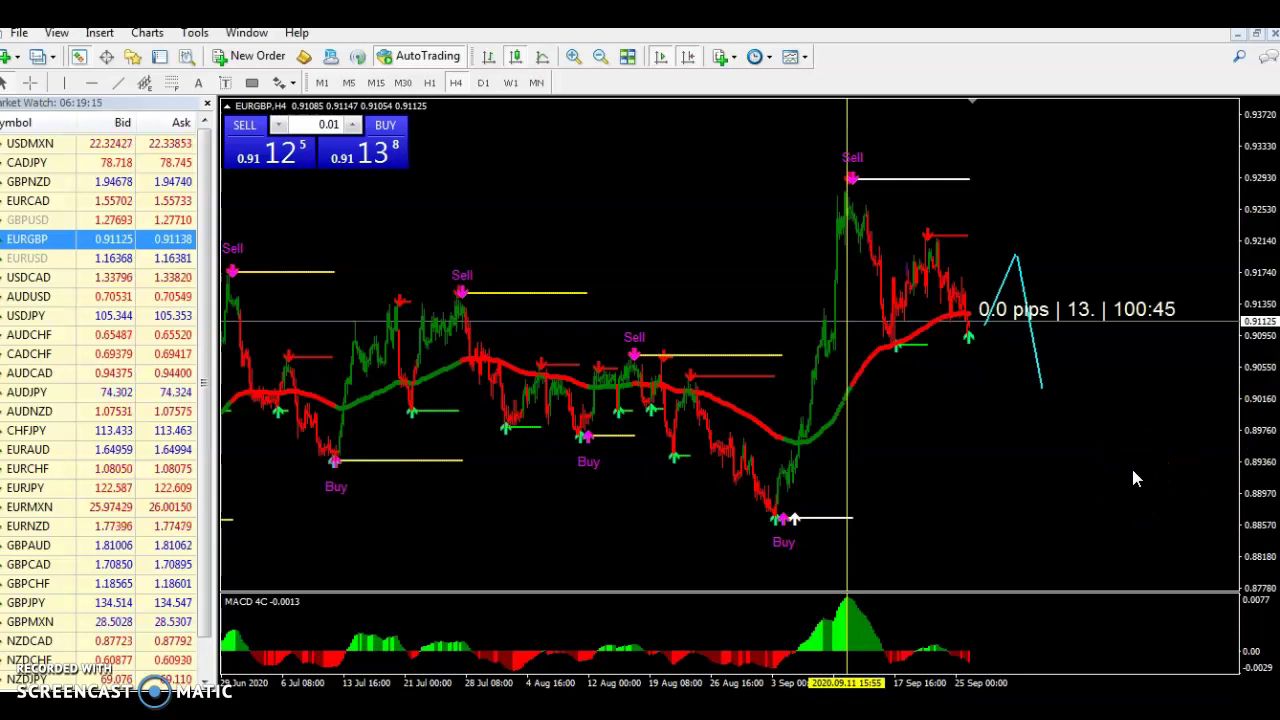
- Leave MetaTrader 4 for the web browser and open a blank new tab
click(1081, 441)
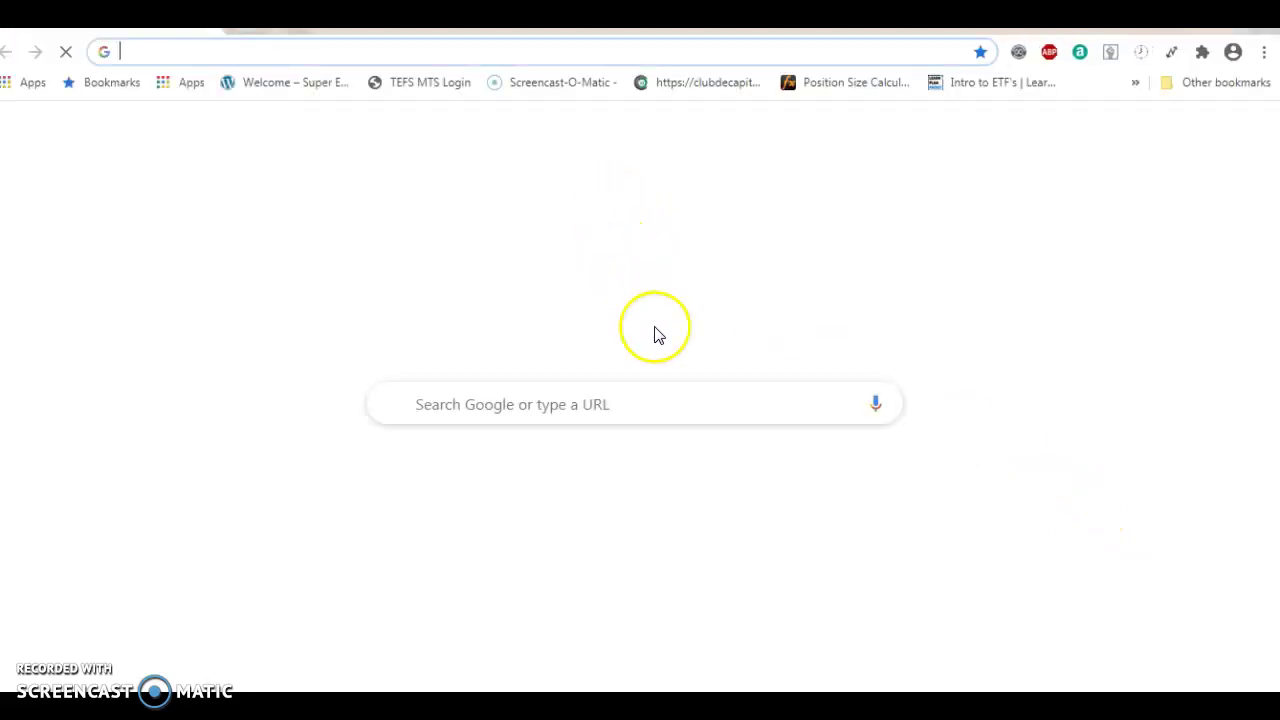
- Search Google for 'macd 4c indicator' via the suggestion list
click(468, 403)
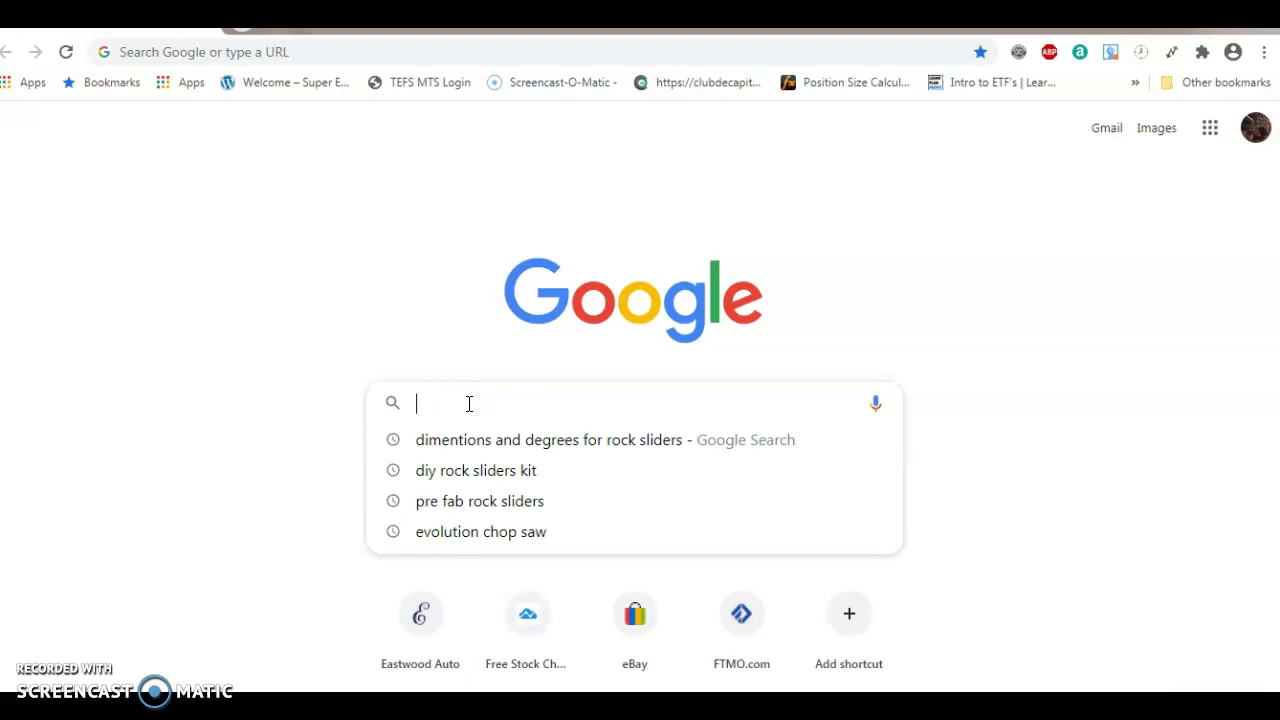
text(macd 4)
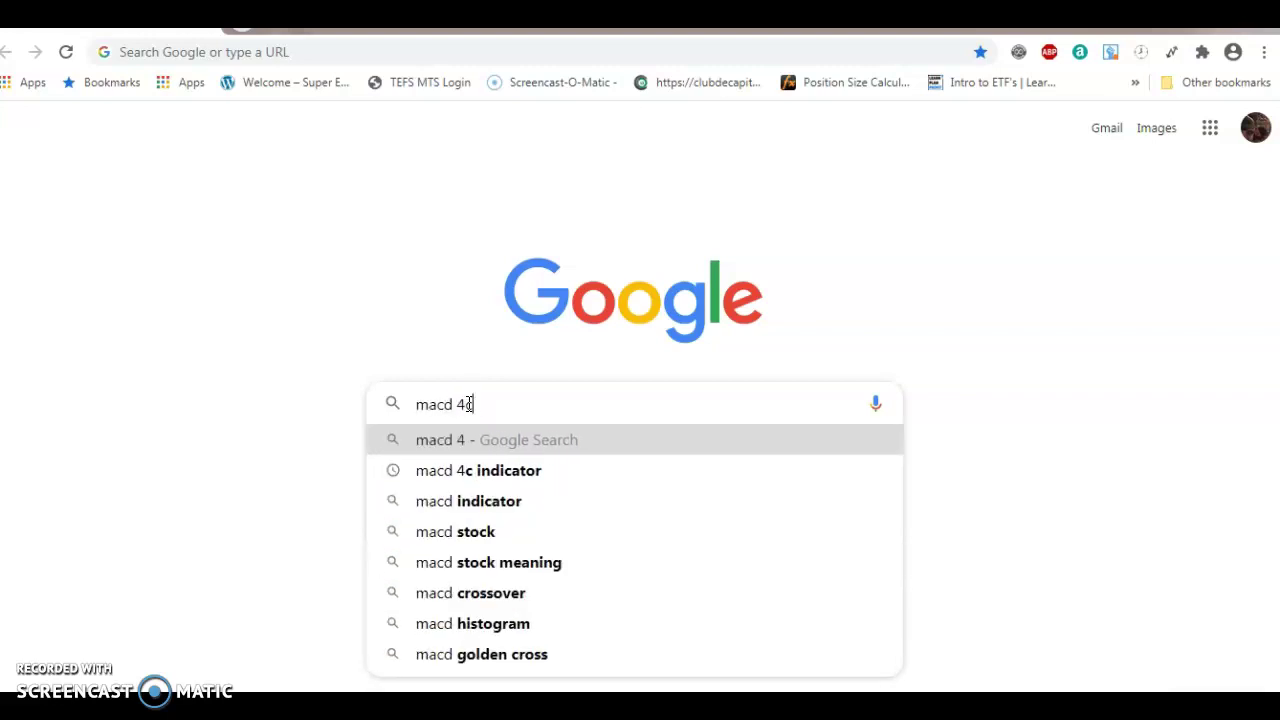
text(c)
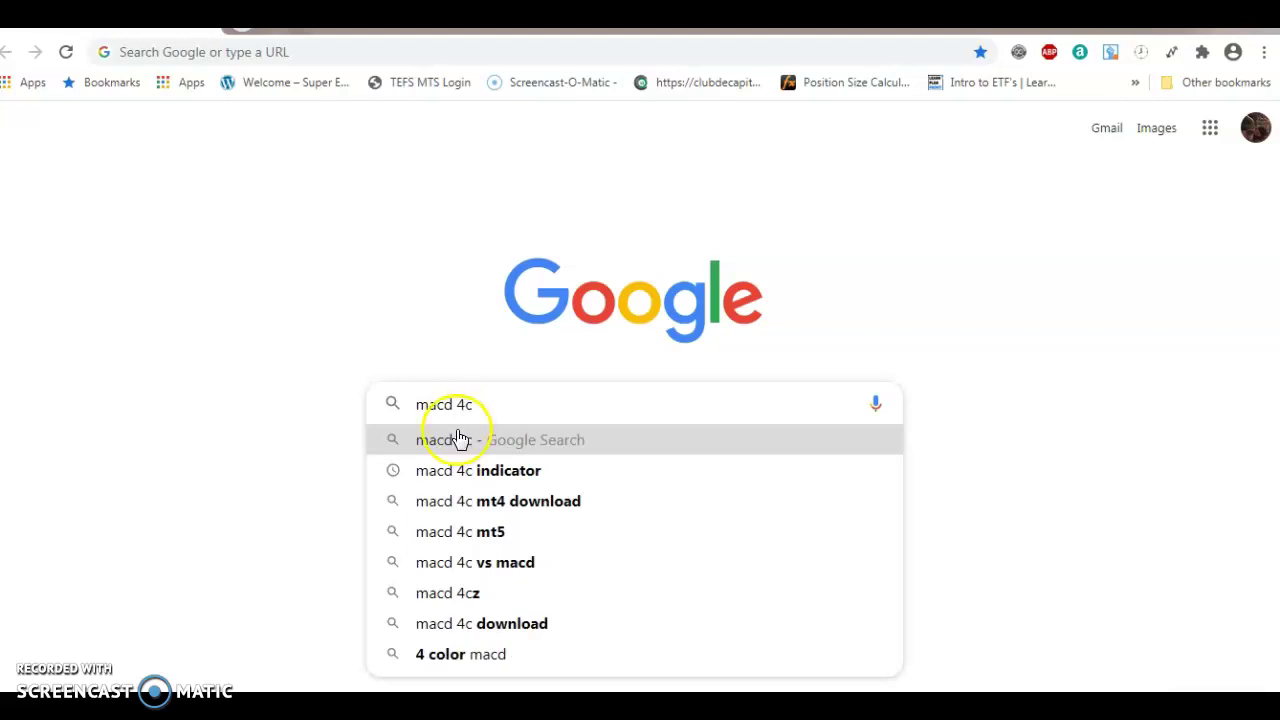
click(478, 472)
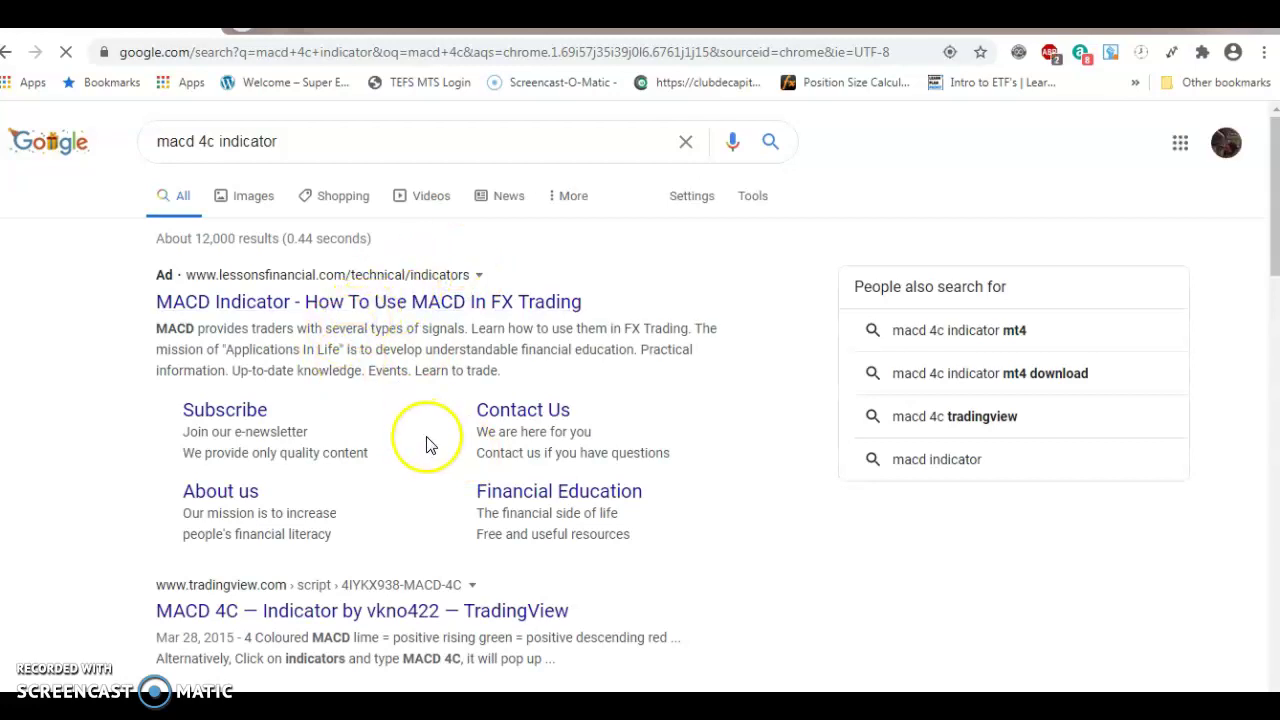
- Scroll through the results, then choose the 'macd 4c indicator mt4' related search
scroll(425, 443, down, 2)
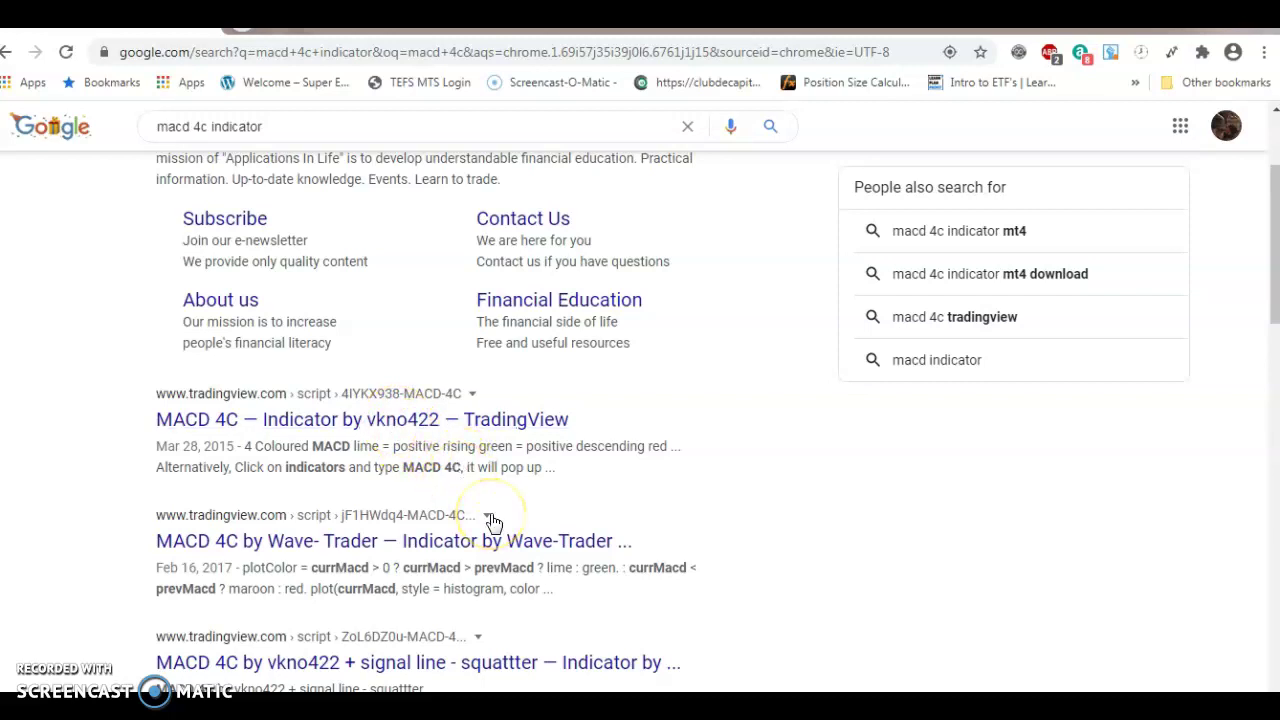
scroll(493, 523, down, 2)
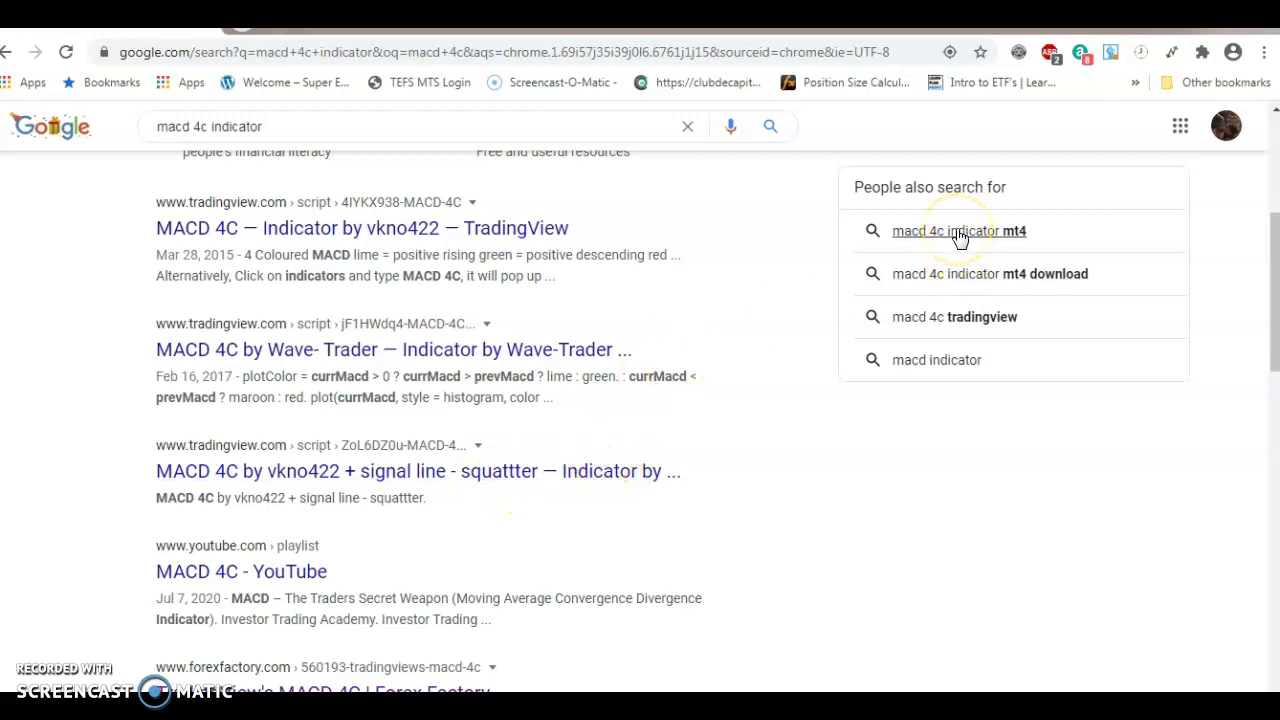
scroll(314, 490, down, 2)
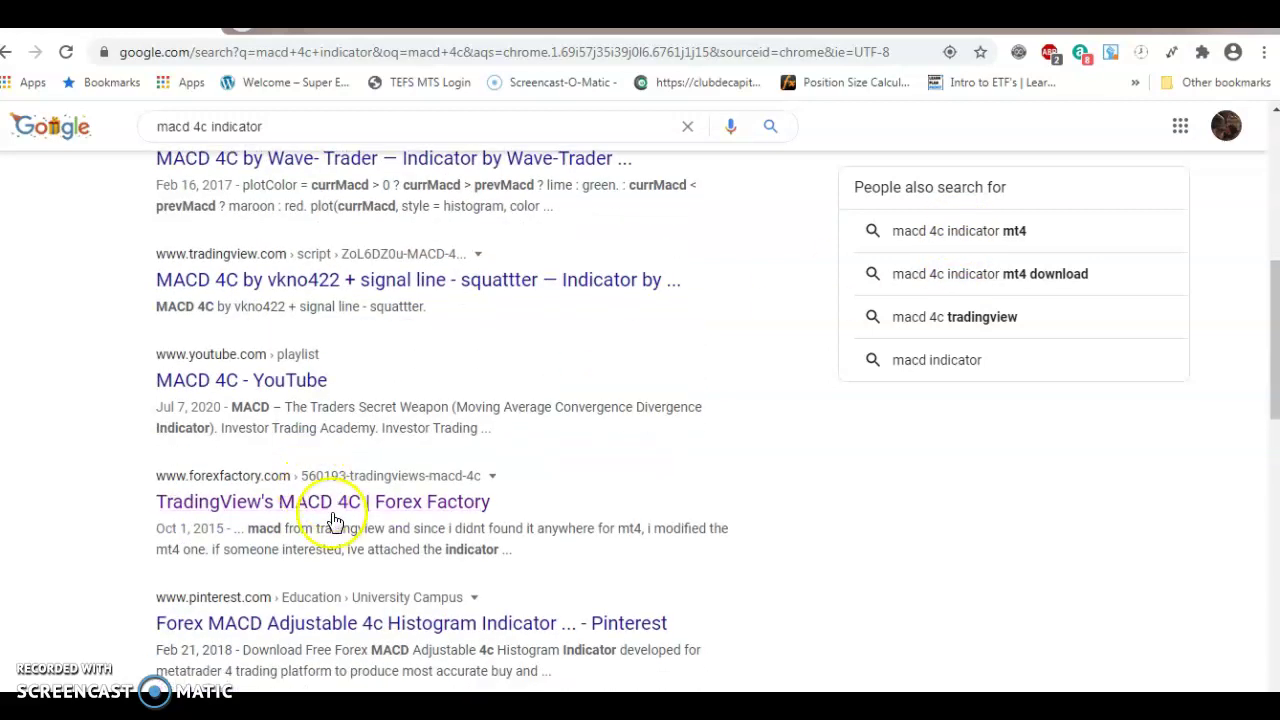
scroll(328, 521, down, 2)
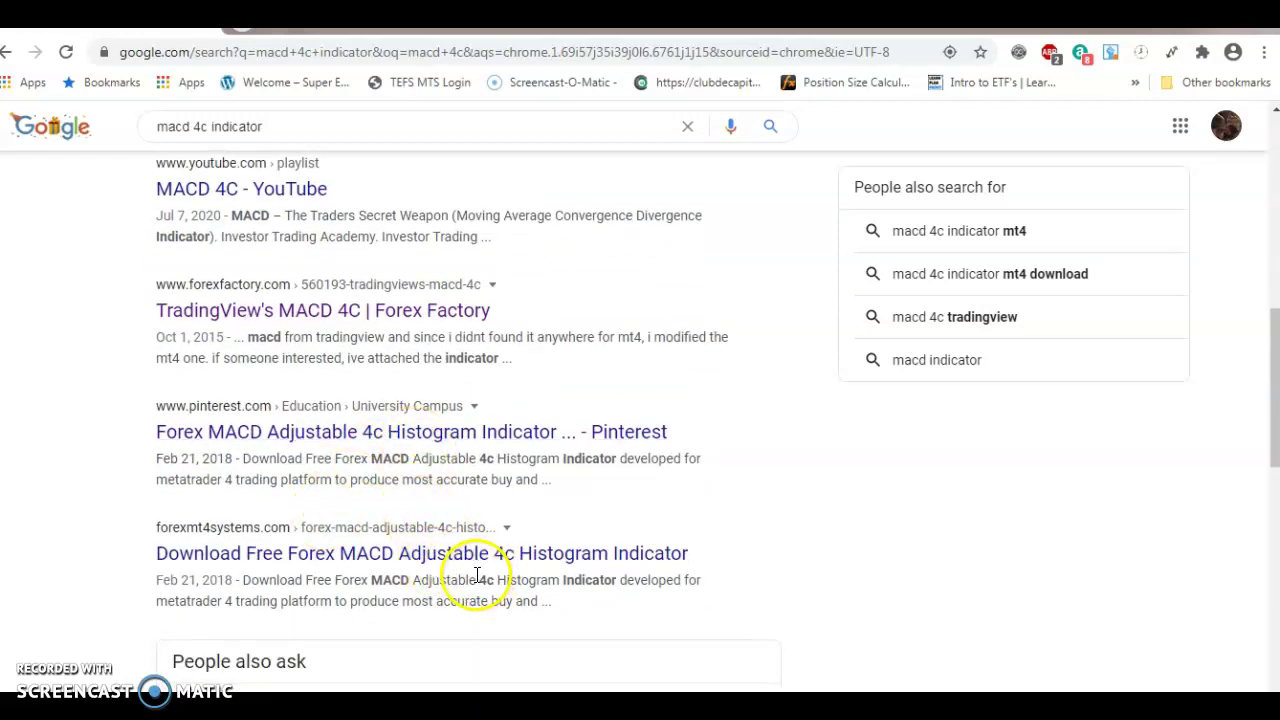
scroll(560, 530, up, 5)
scroll(555, 522, up, 3)
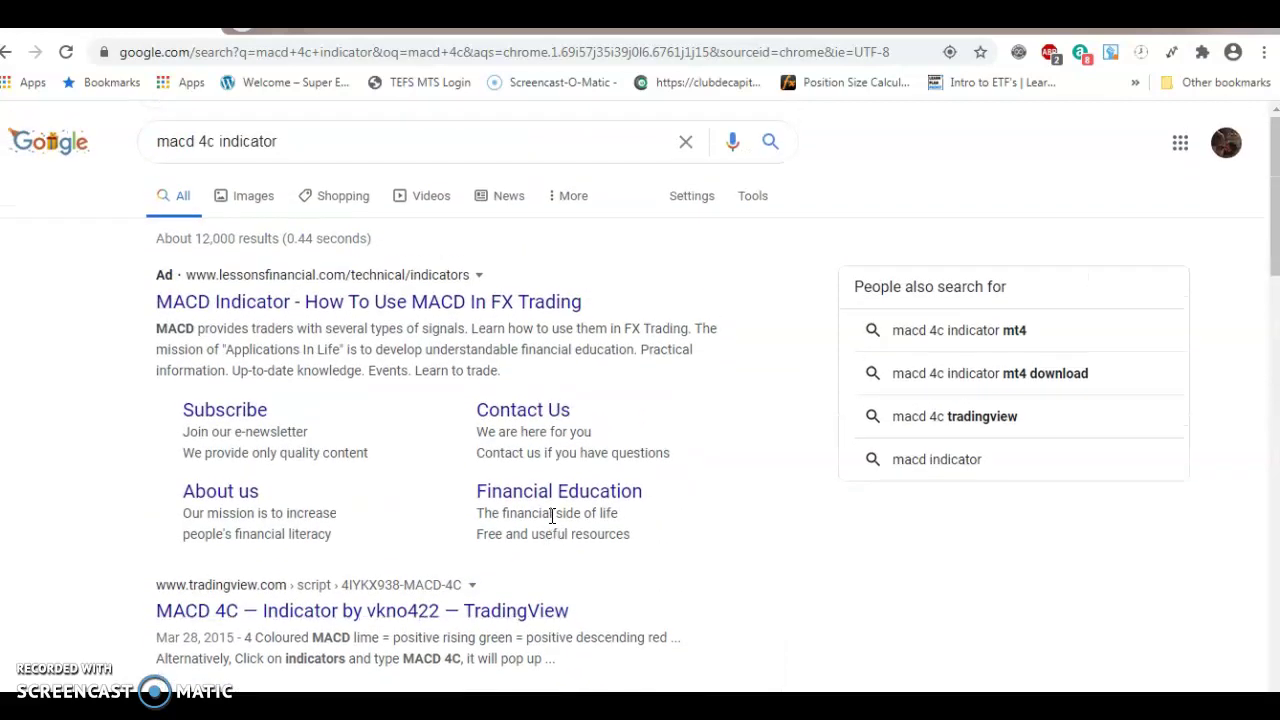
scroll(520, 500, down, 1)
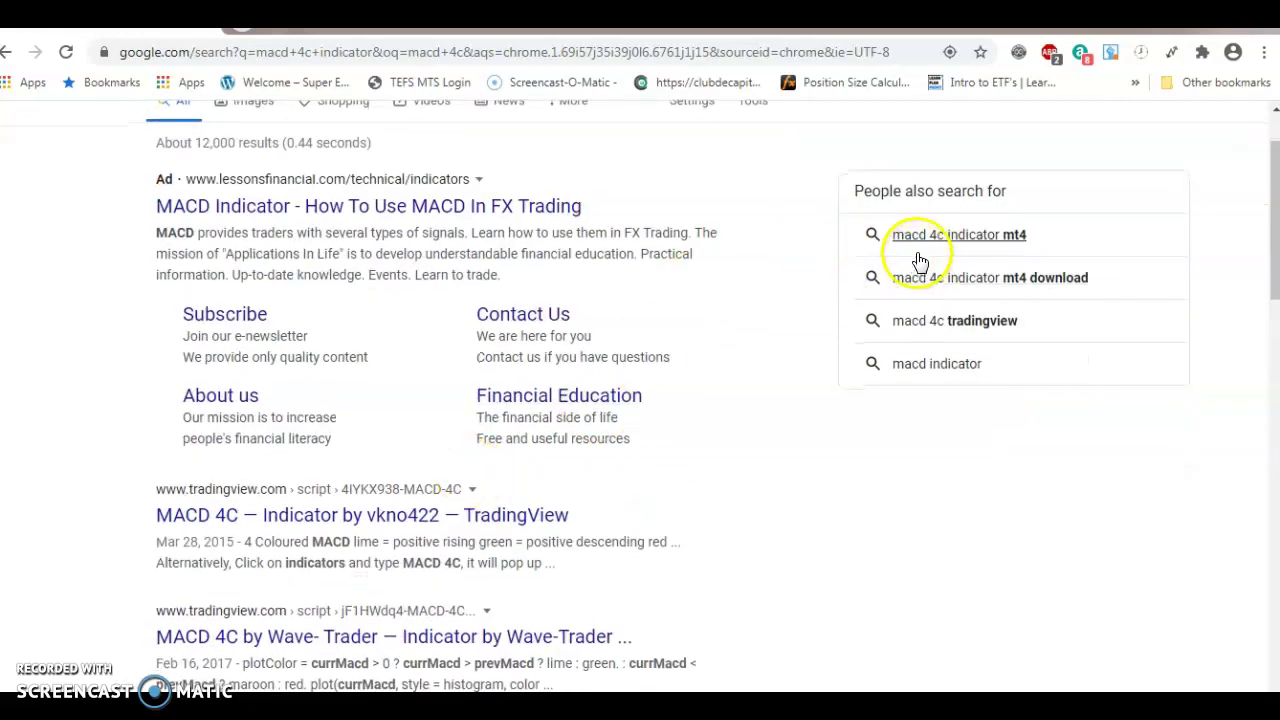
click(922, 240)
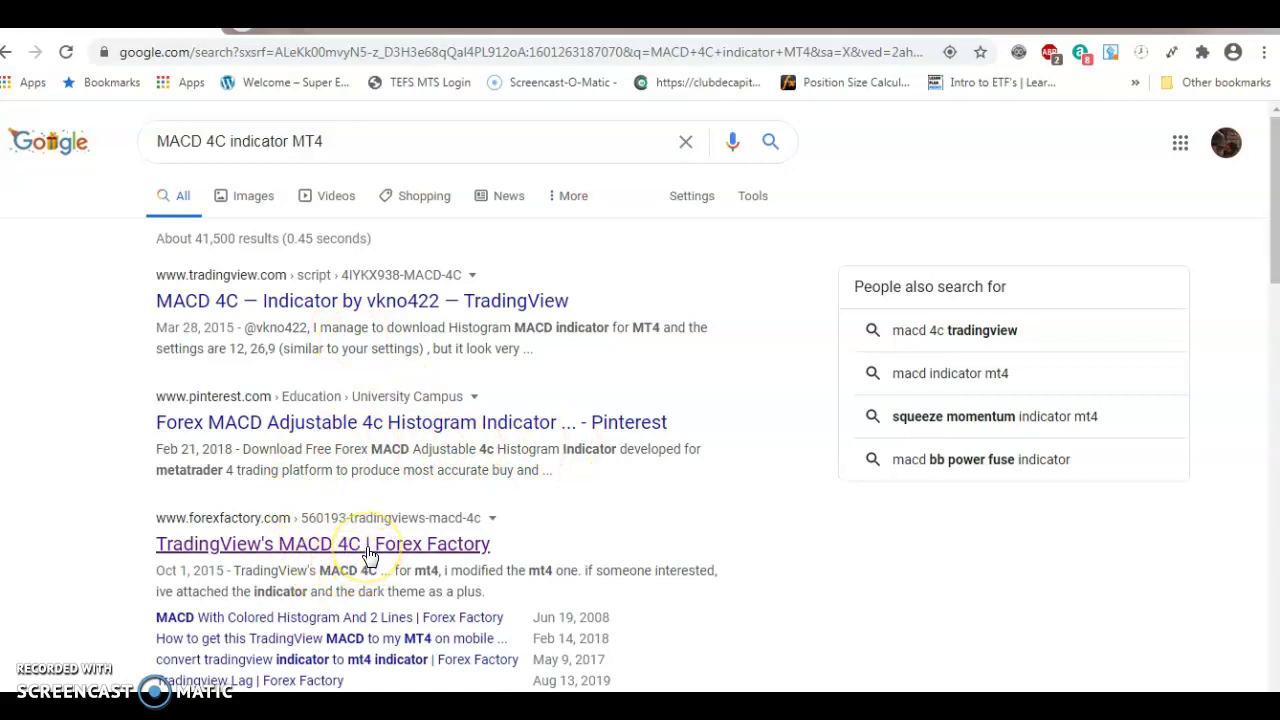
- Scroll down through the 'MACD 4C indicator MT4' results and back up a little
scroll(368, 555, down, 1)
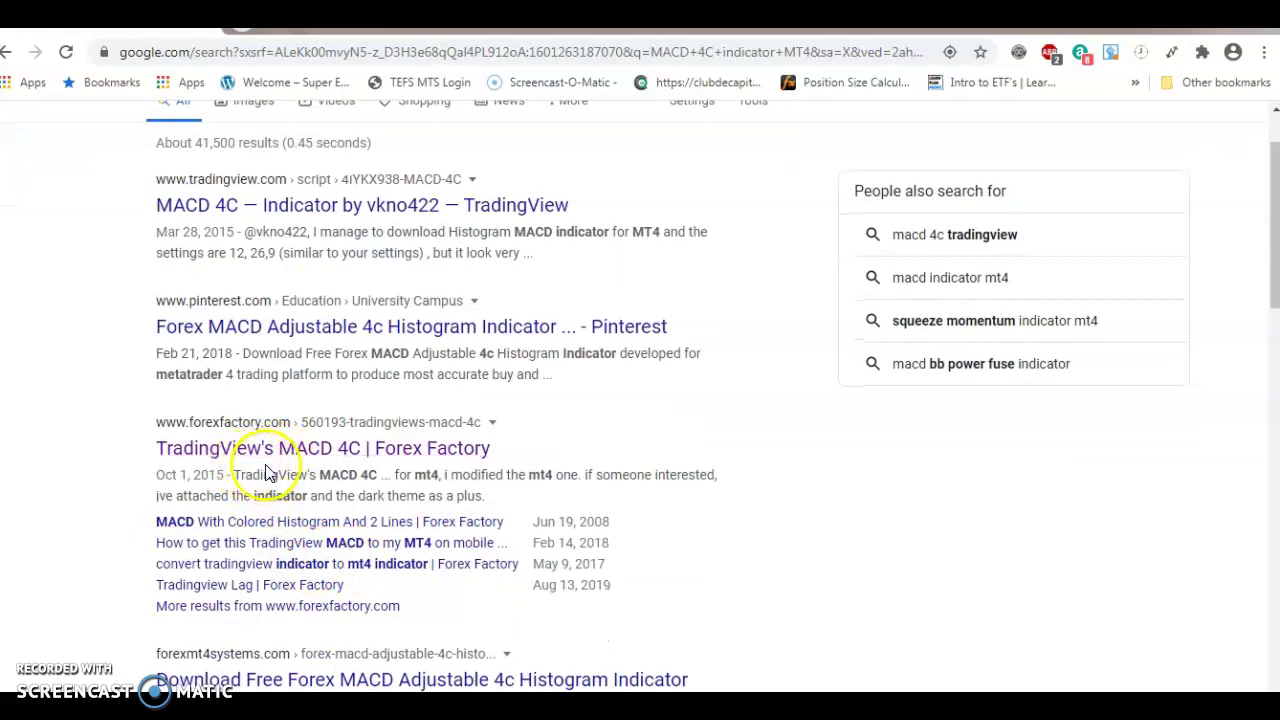
scroll(380, 475, down, 1)
scroll(386, 484, down, 1)
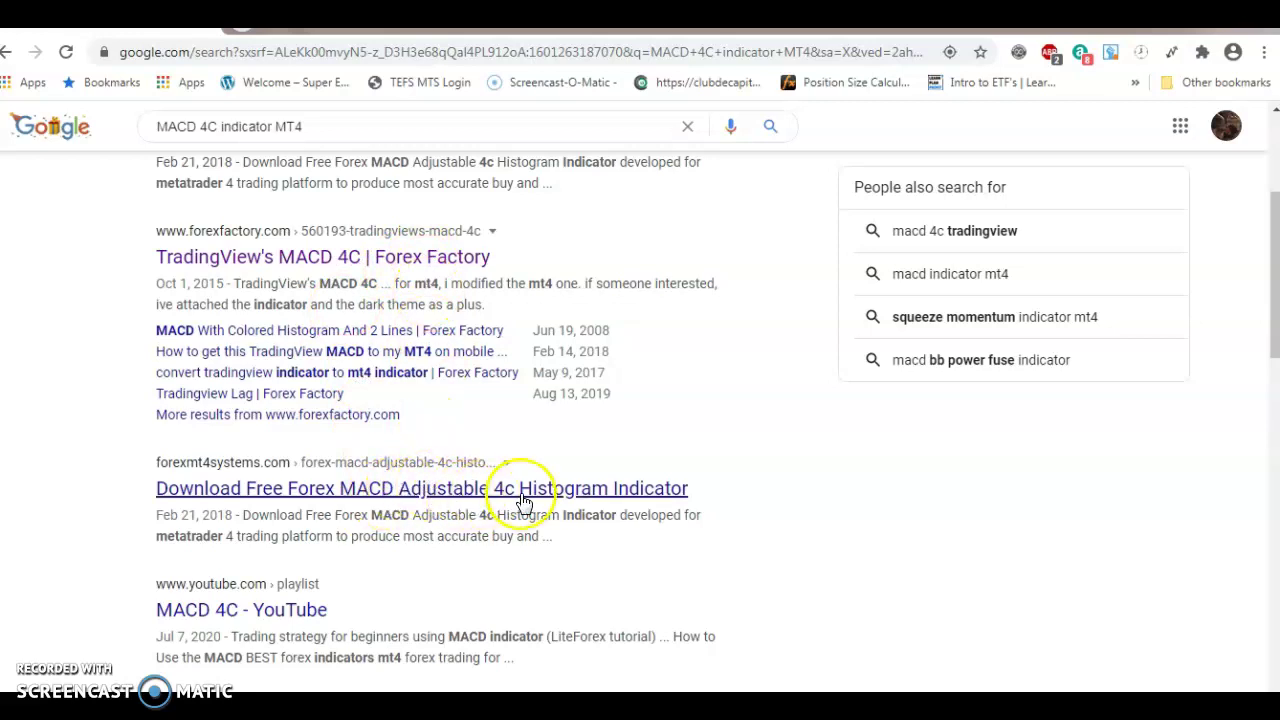
scroll(522, 500, down, 1)
scroll(522, 500, down, 4)
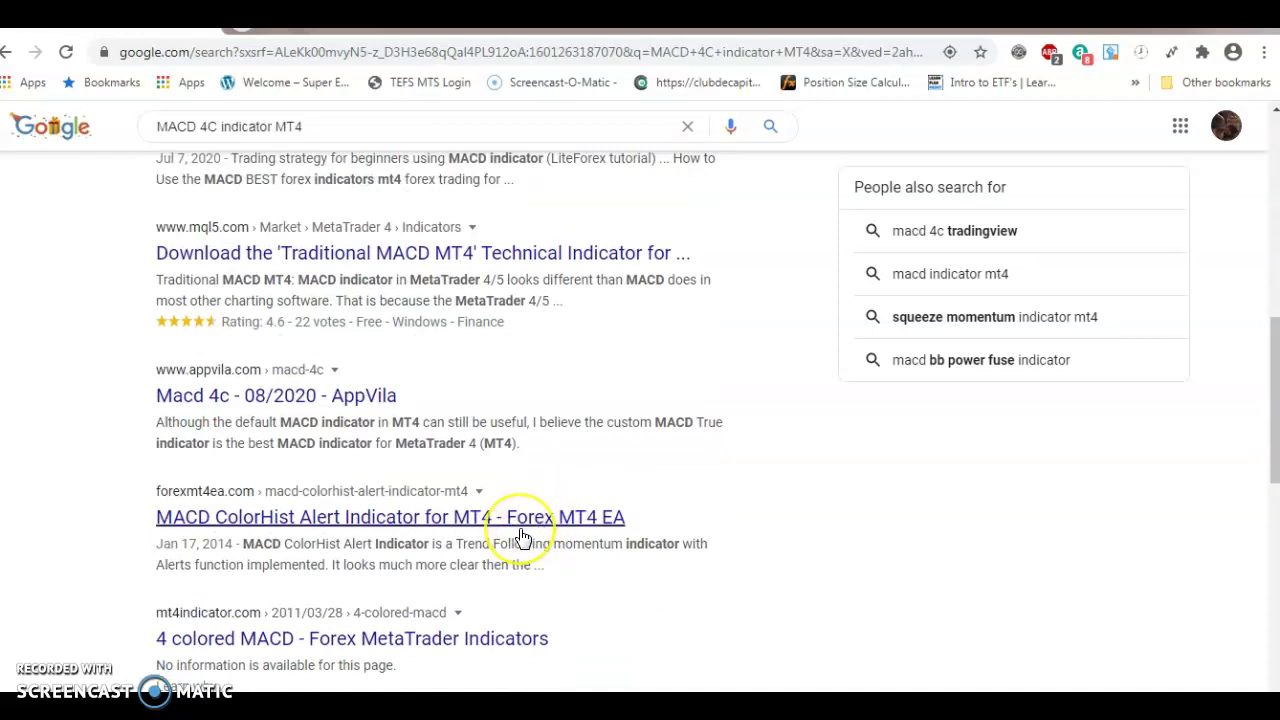
scroll(523, 534, down, 1)
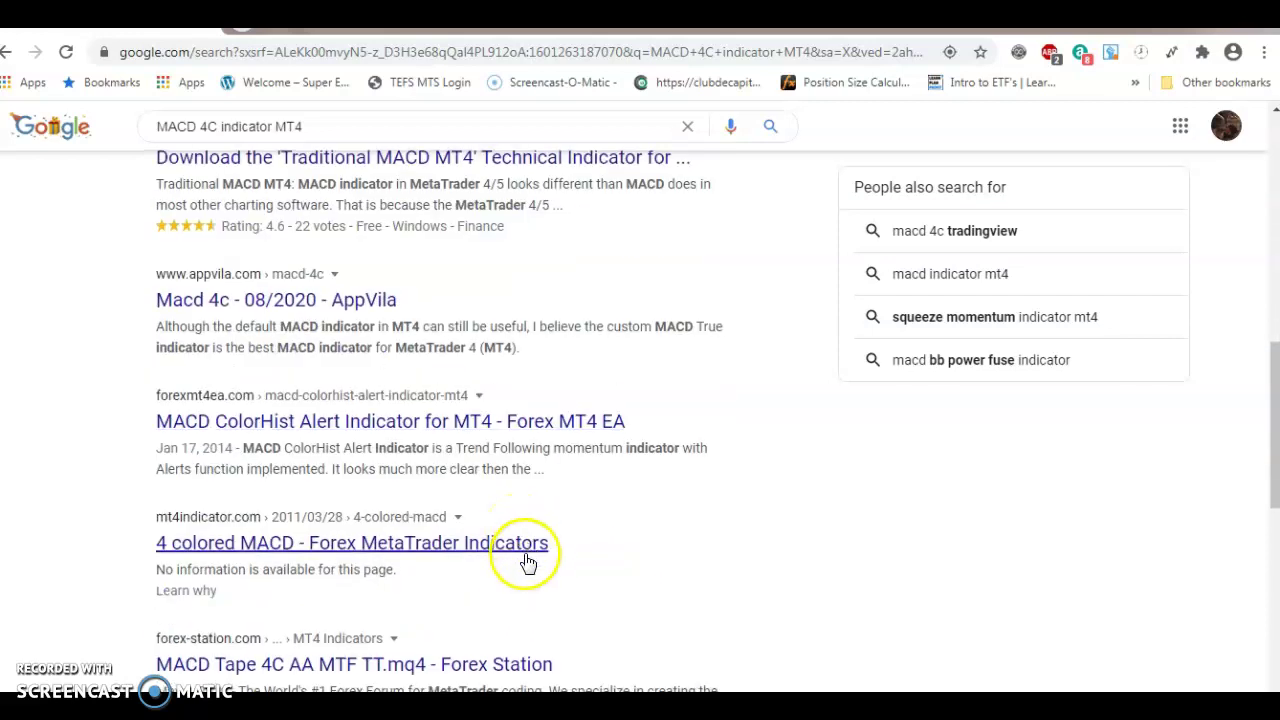
scroll(529, 560, down, 2)
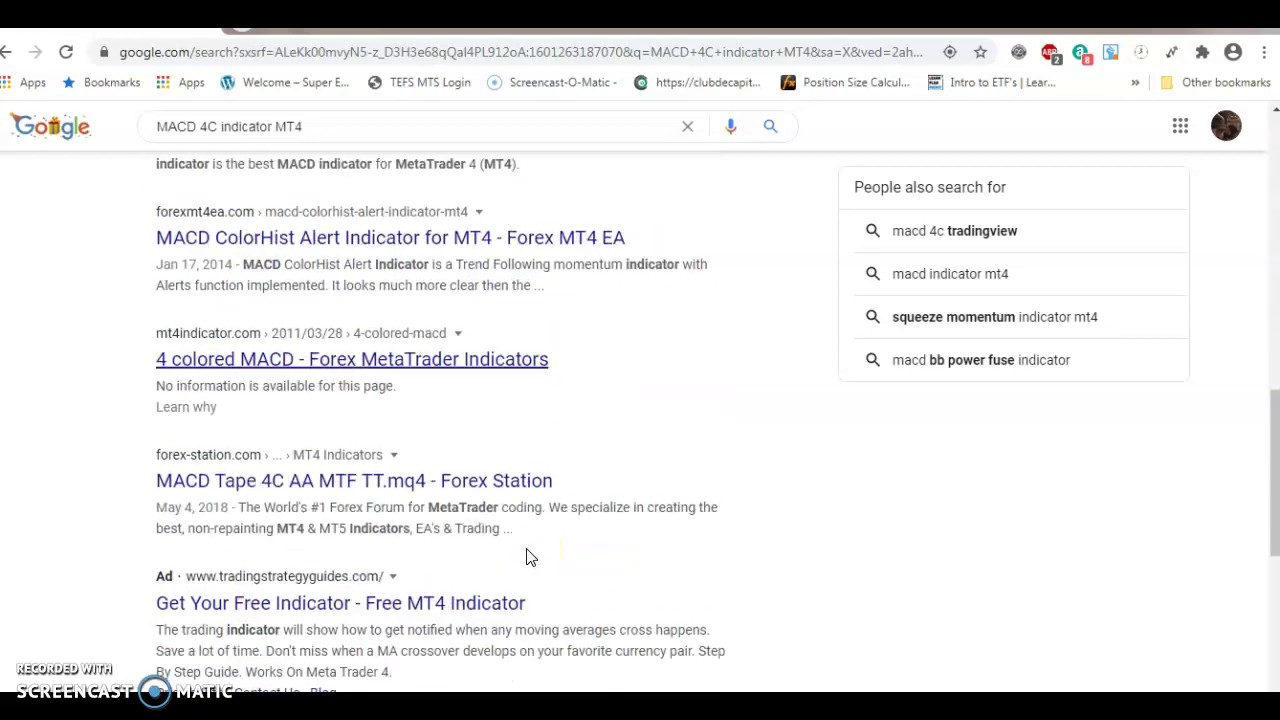
scroll(529, 554, down, 2)
scroll(524, 538, up, 3)
scroll(526, 530, up, 6)
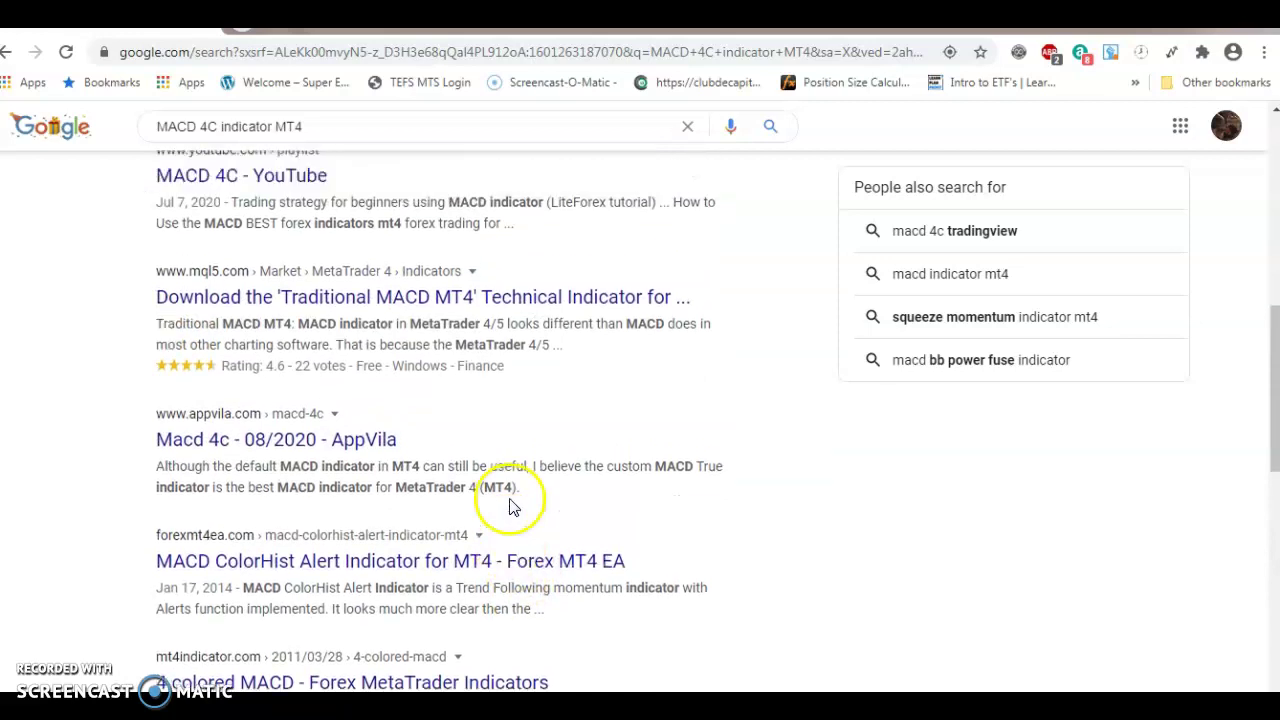
scroll(510, 485, up, 3)
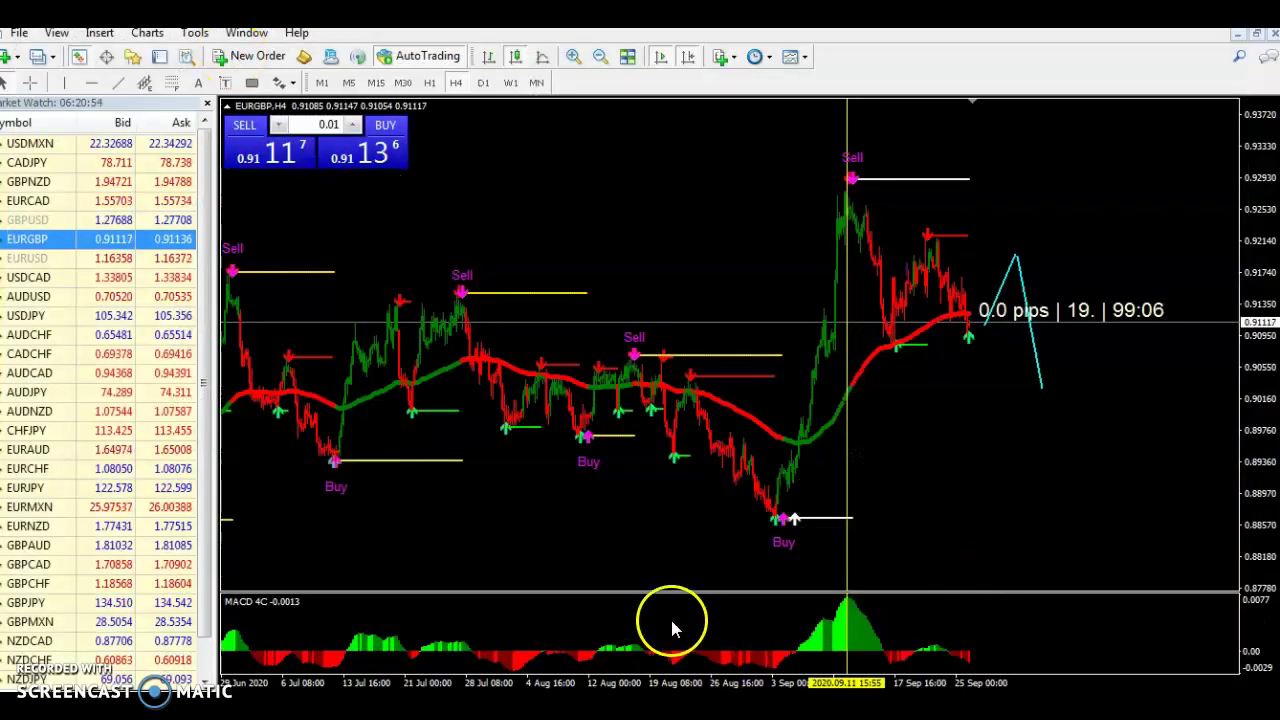
- Return to MetaTrader 4 and show the Navigator panel beside the EURGBP chart
click(793, 641)
click(559, 524)
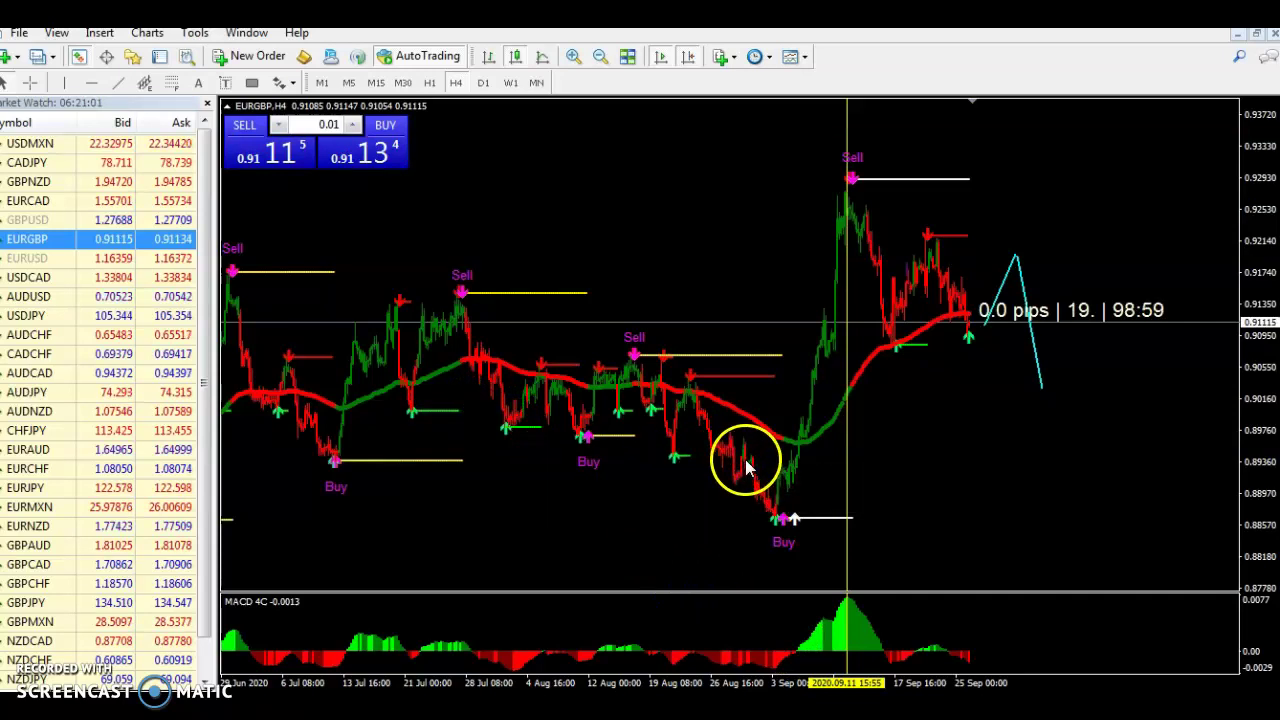
click(132, 56)
- Scroll the Navigator's Indicators list until macd4c comes into view
drag(208, 443, 214, 200)
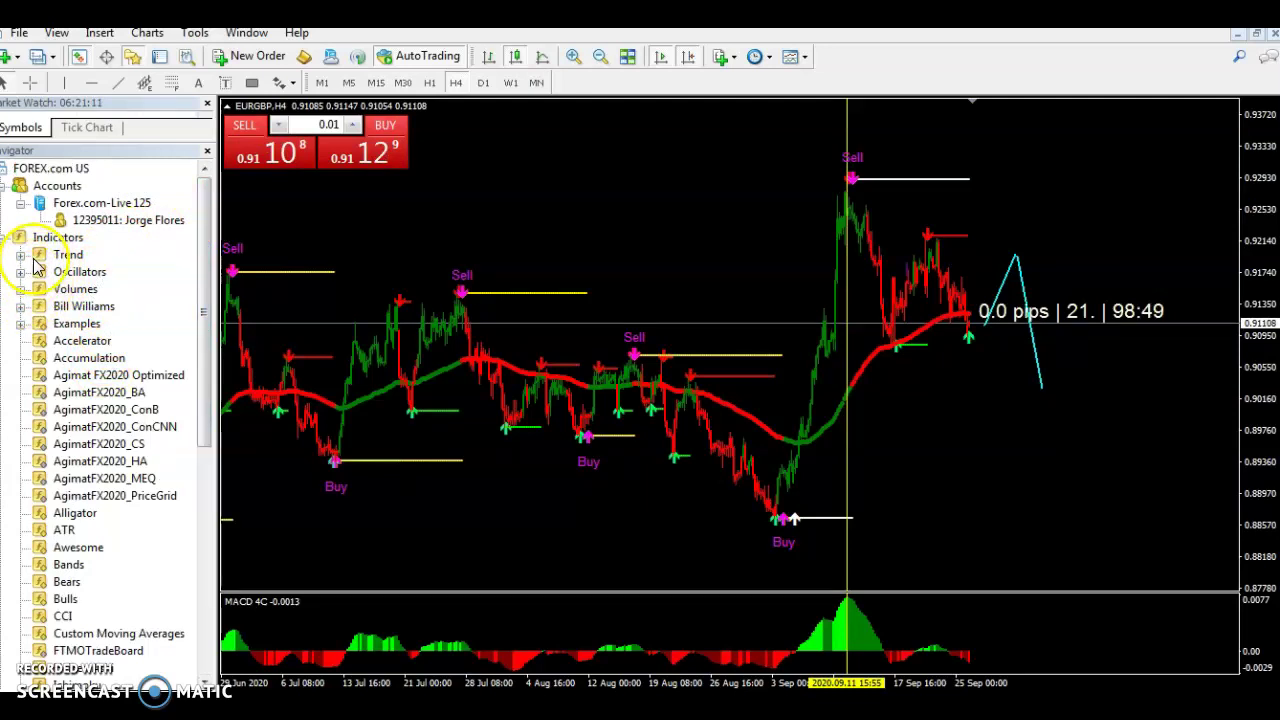
drag(204, 277, 175, 527)
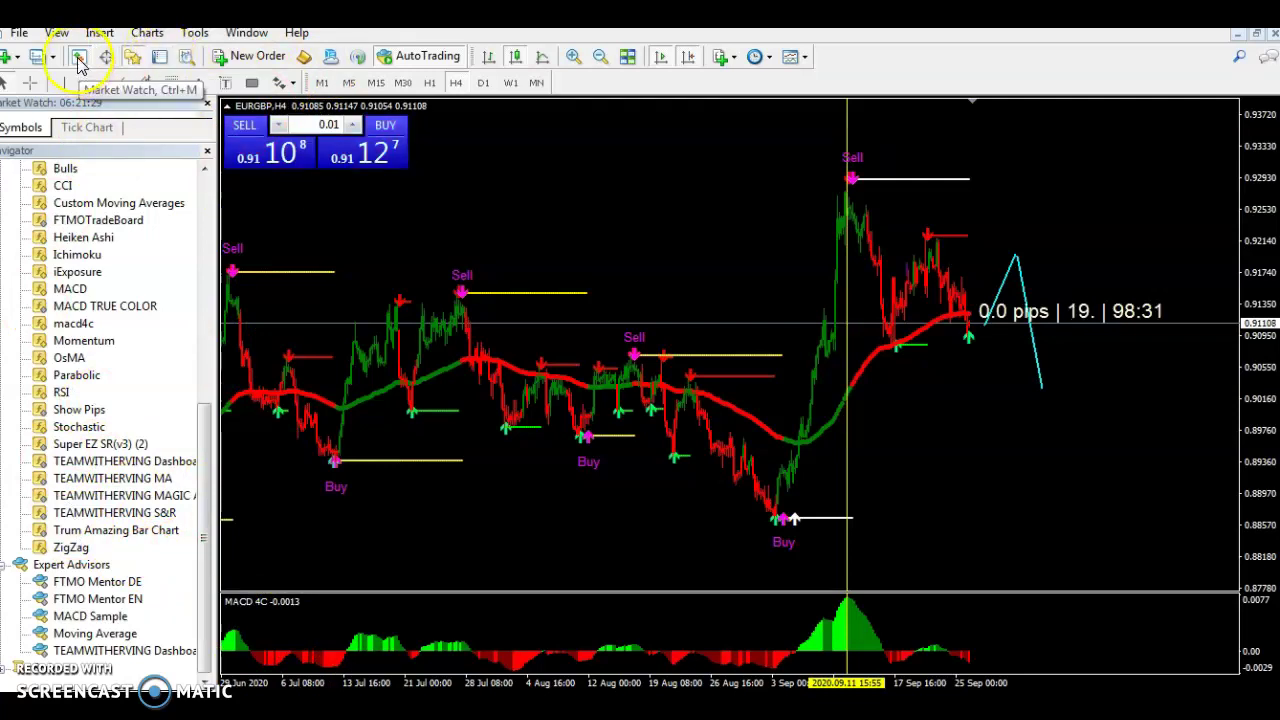
- Show the Terminal's Articles list of MQL articles below the EURGBP chart
click(157, 62)
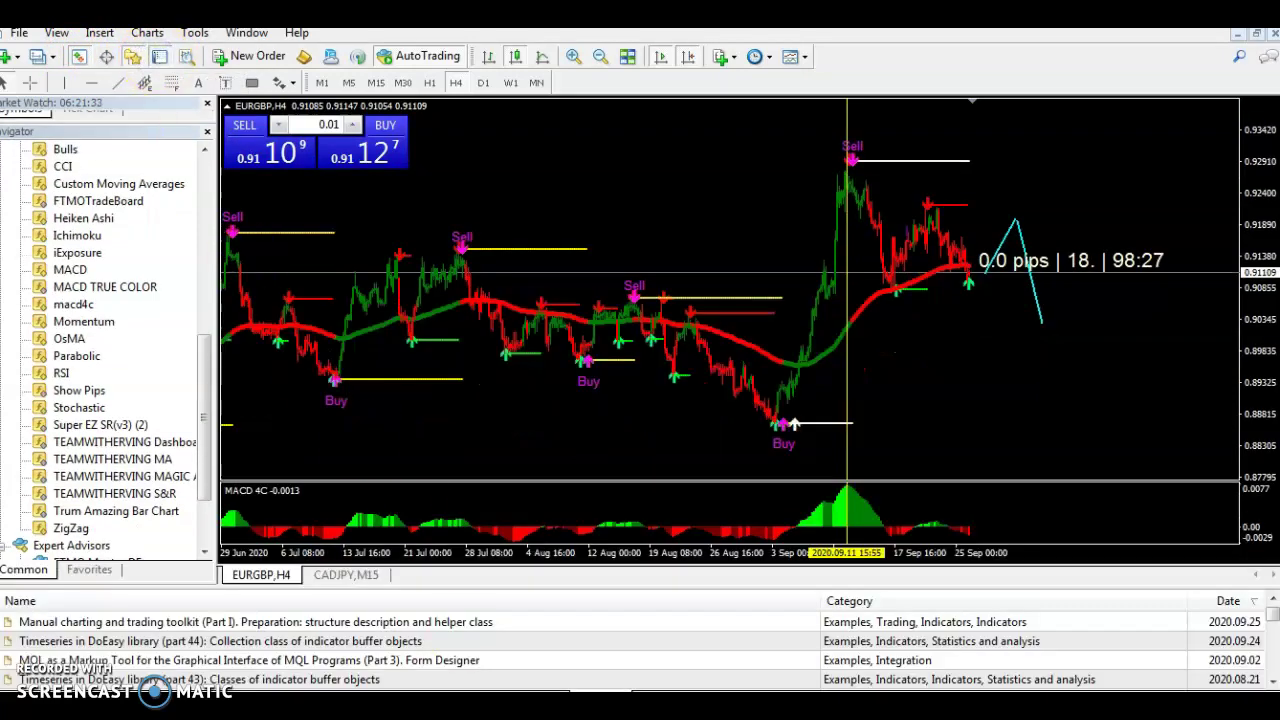